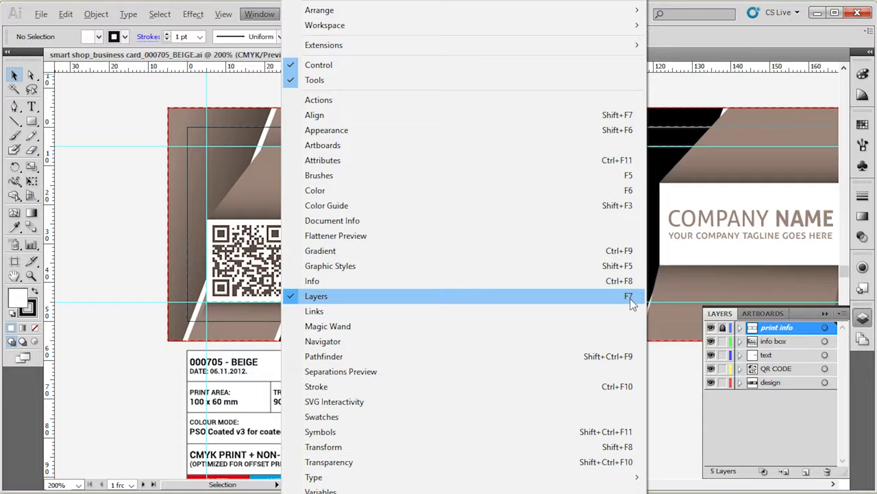
# Isolate the print info layer and show the info box layer to examine the card's print guides and specifications.
pyautogui.click(630, 298)
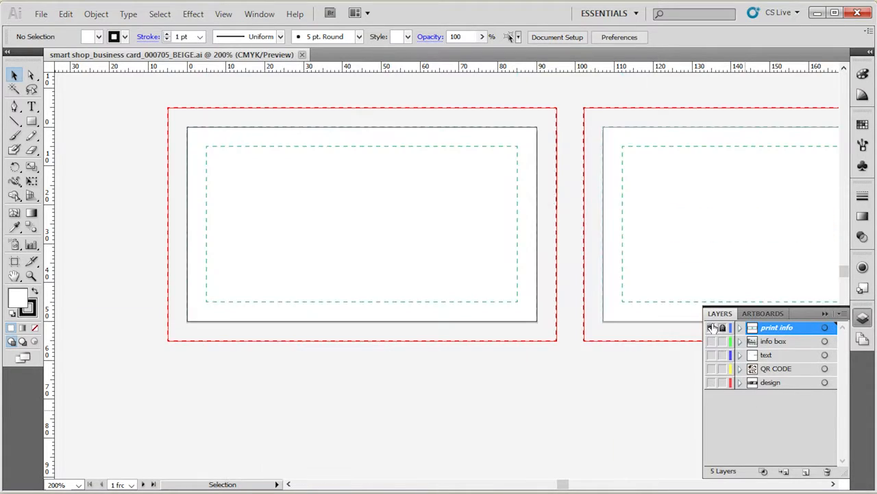
pyautogui.keyDown('alt'); pyautogui.click(711, 328); pyautogui.keyUp('alt')
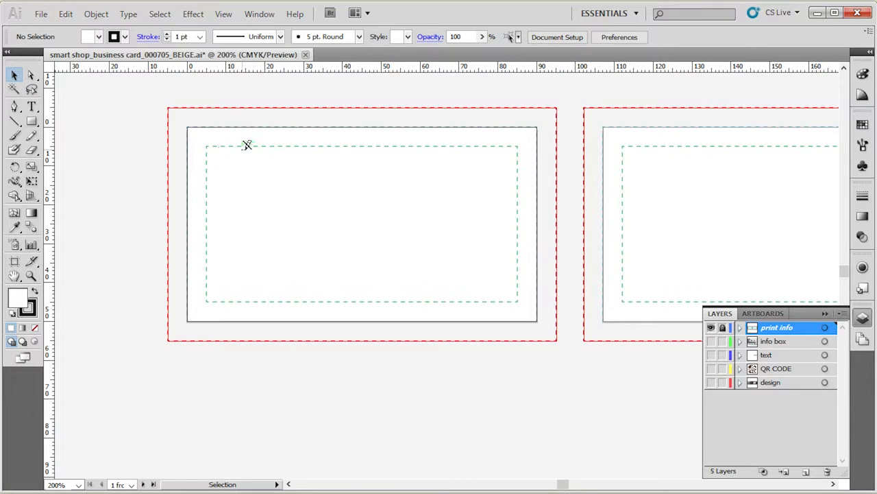
pyautogui.click(711, 341)
pyautogui.scroll(-3, 548, 412)
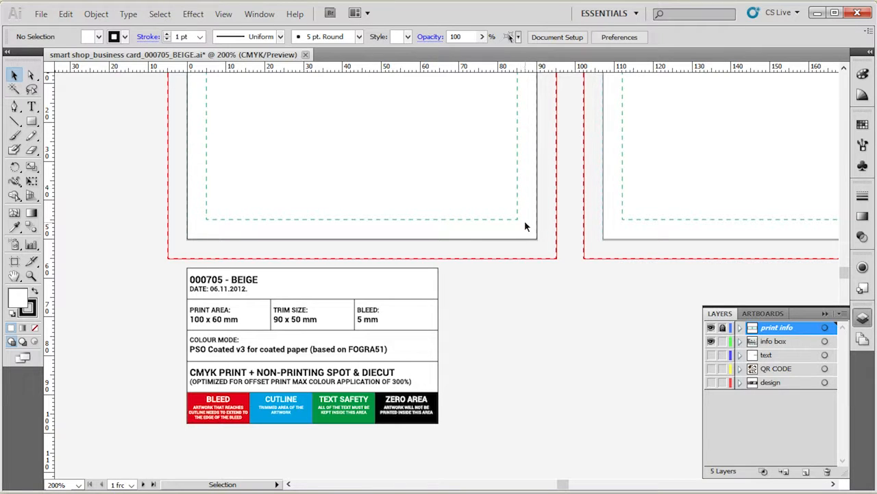
pyautogui.scroll(1, 516, 360)
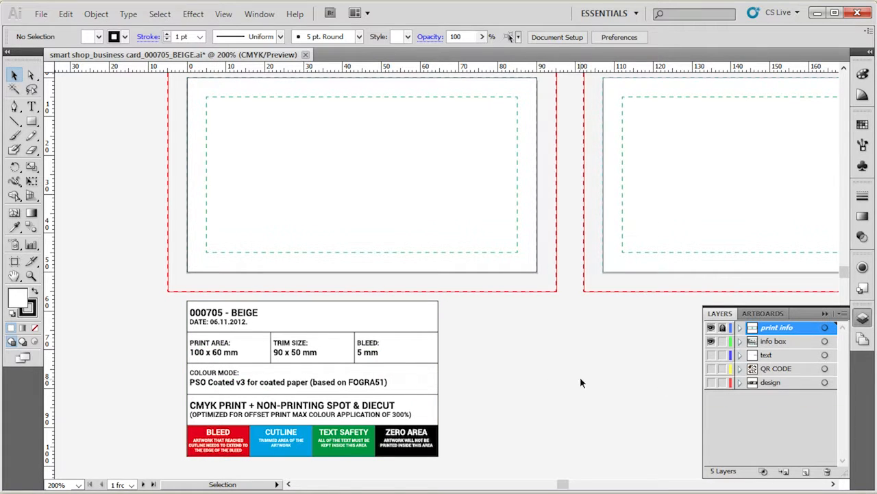
pyautogui.scroll(2, 593, 383)
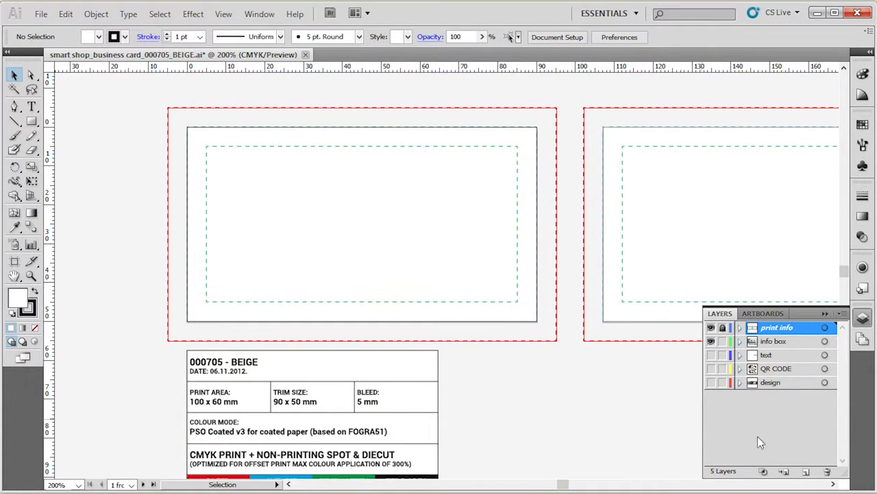
# Toggle the visibility of the print info and info box layers, and check the print info layer's options.
pyautogui.click(711, 327)
pyautogui.click(711, 342)
pyautogui.click(712, 341)
pyautogui.click(711, 327)
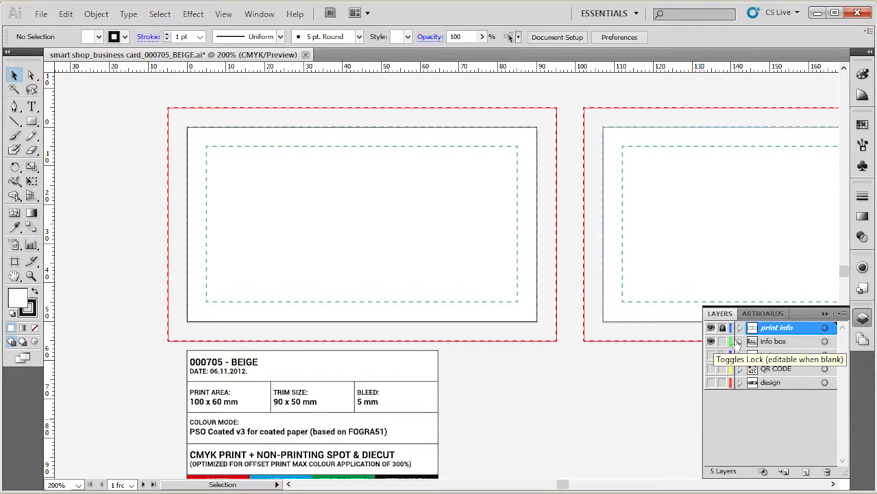
pyautogui.doubleClick(800, 332)
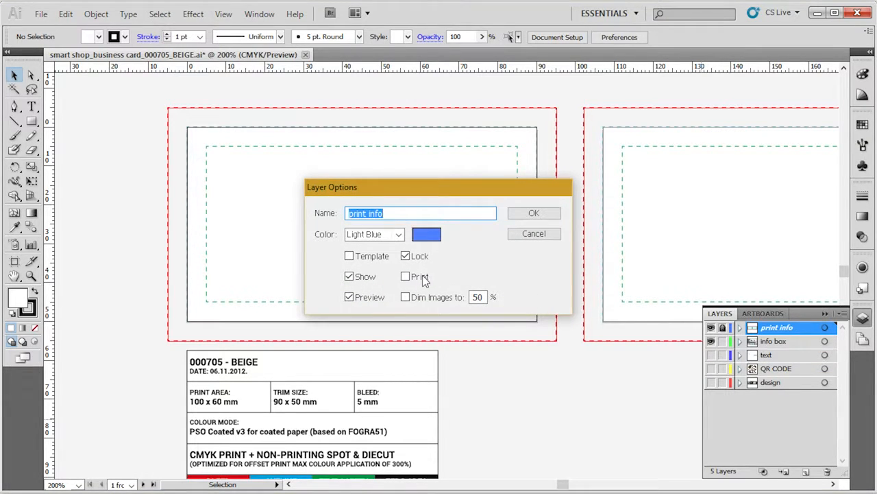
pyautogui.click(554, 234)
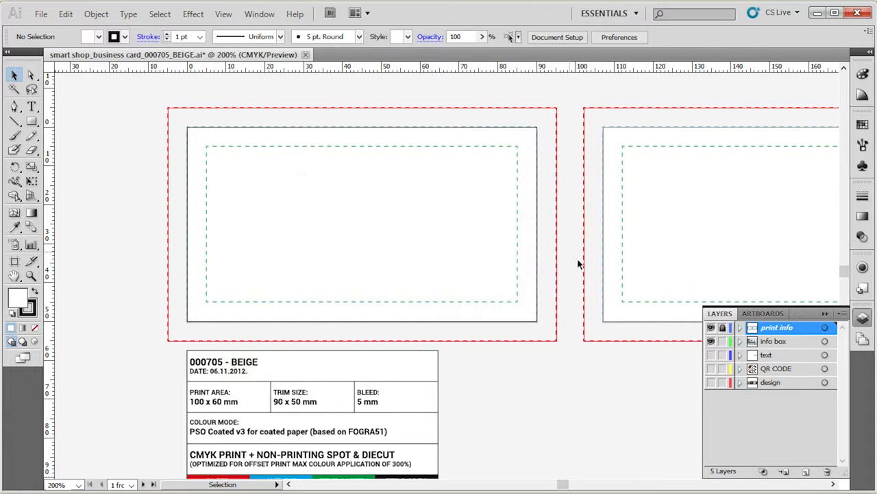
# Make the info box layer non-printing in its layer options.
pyautogui.click(778, 342)
pyautogui.doubleClick(797, 345)
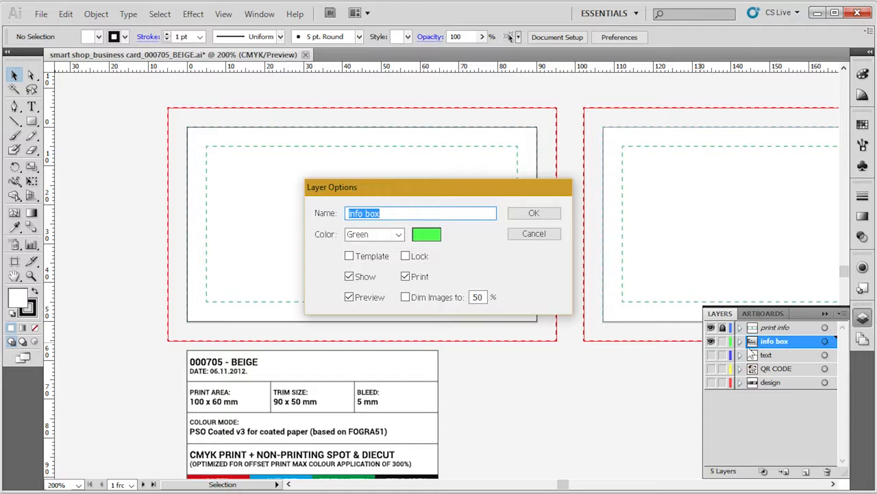
pyautogui.click(406, 277)
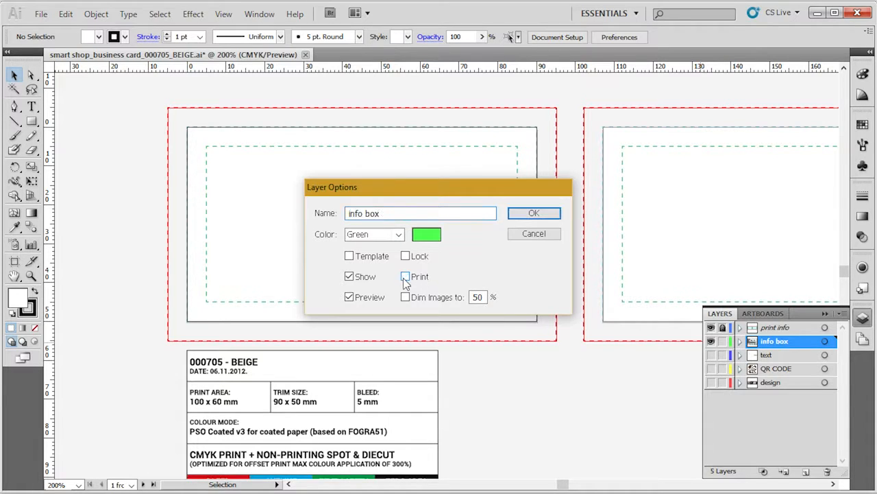
pyautogui.click(524, 214)
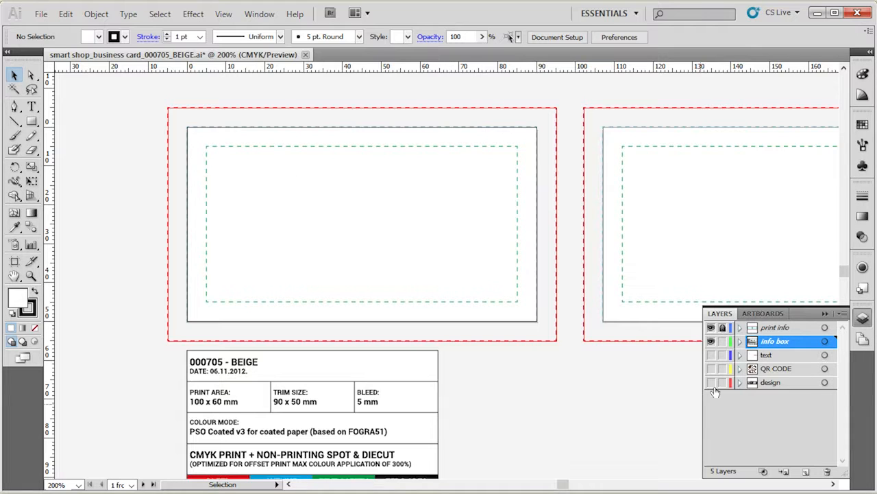
# Show the text, QR CODE and design layers again, ending with the design layer active.
pyautogui.click(710, 355)
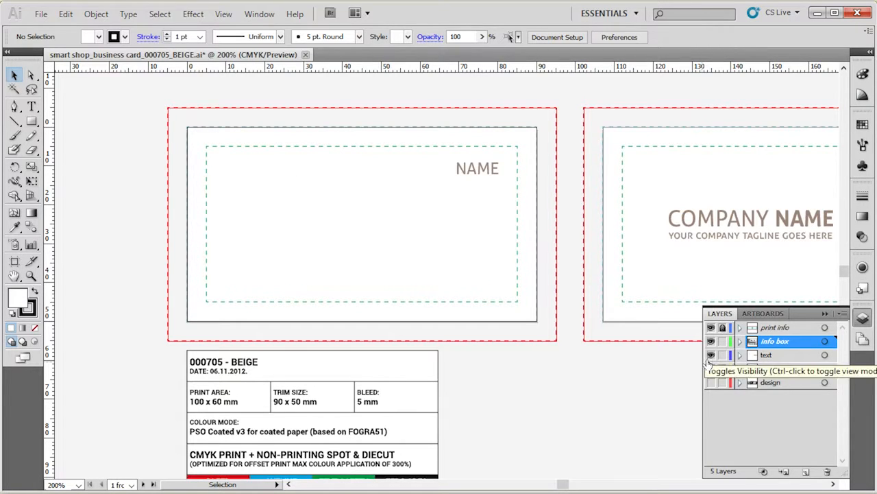
pyautogui.click(711, 369)
pyautogui.click(785, 353)
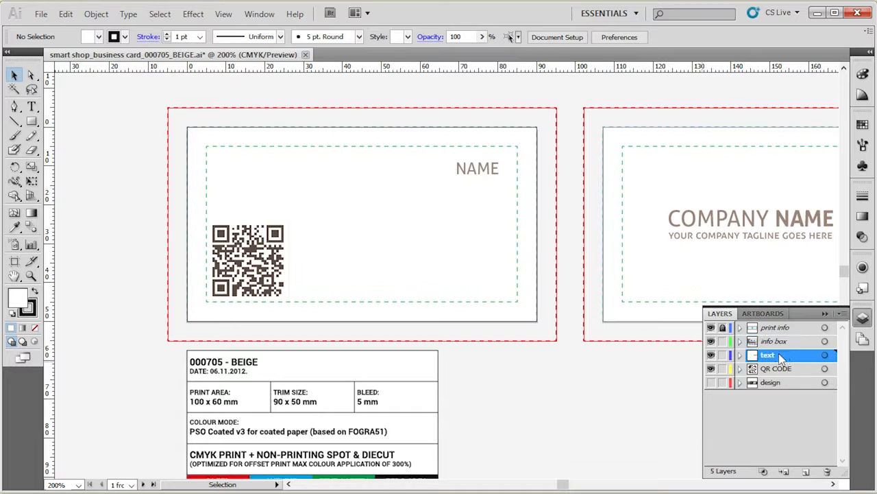
pyautogui.click(772, 370)
pyautogui.click(711, 382)
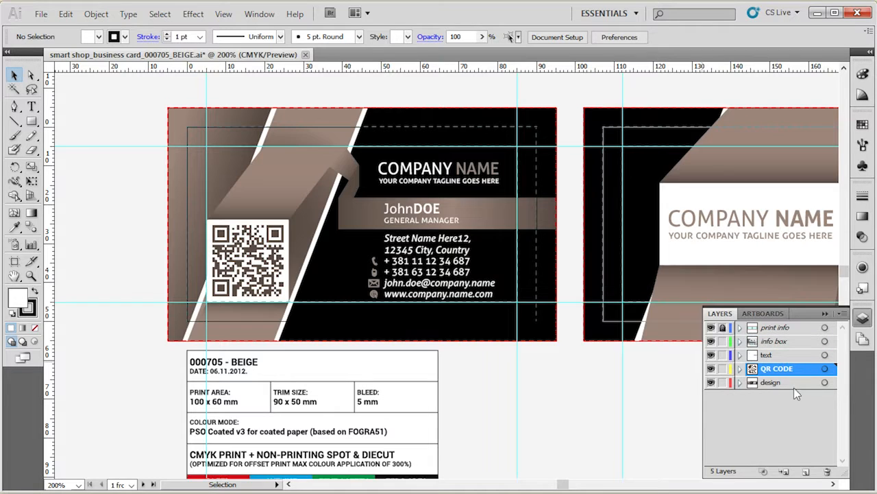
pyautogui.click(794, 387)
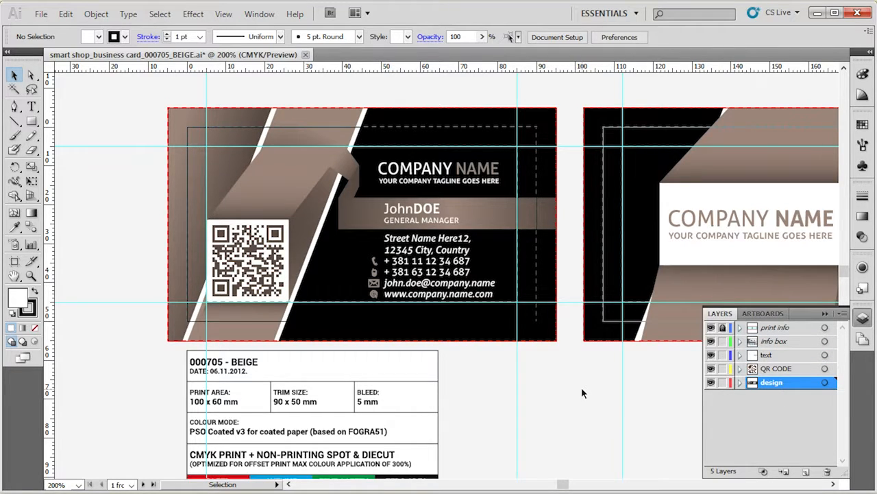
# Relink the QR code image on the front card to the RED file in the QR CODE folder.
pyautogui.click(271, 250)
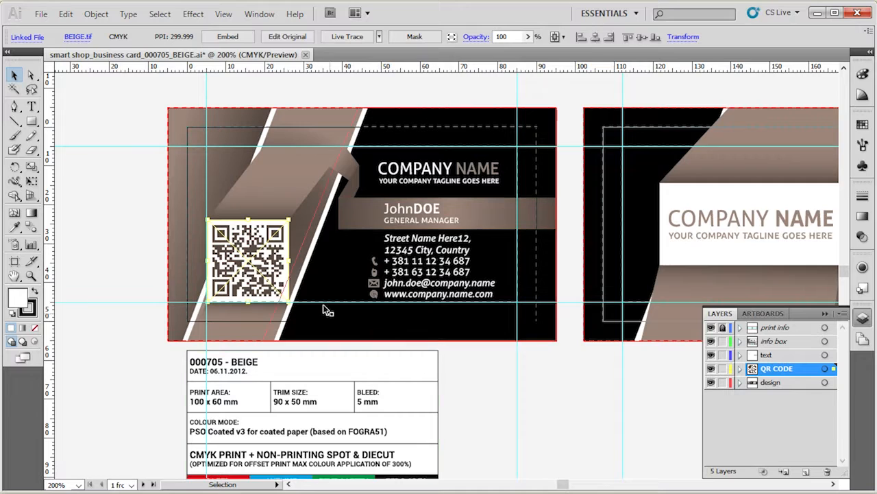
pyautogui.click(87, 40)
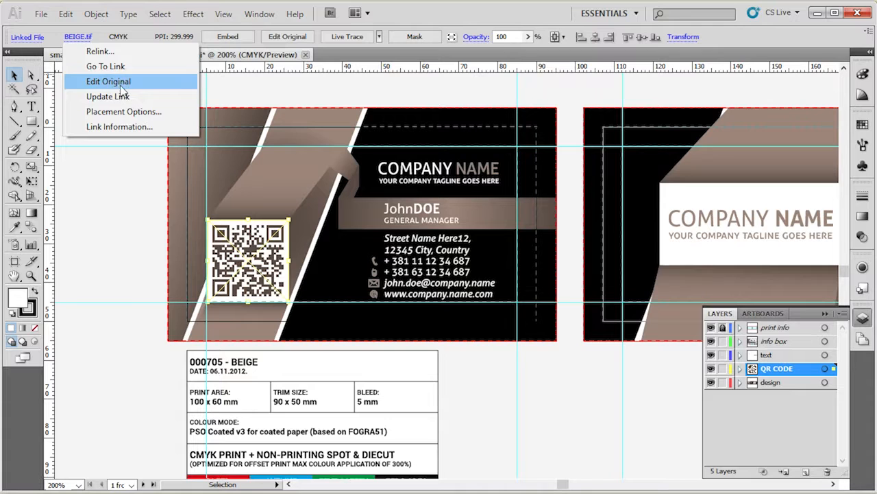
pyautogui.click(100, 52)
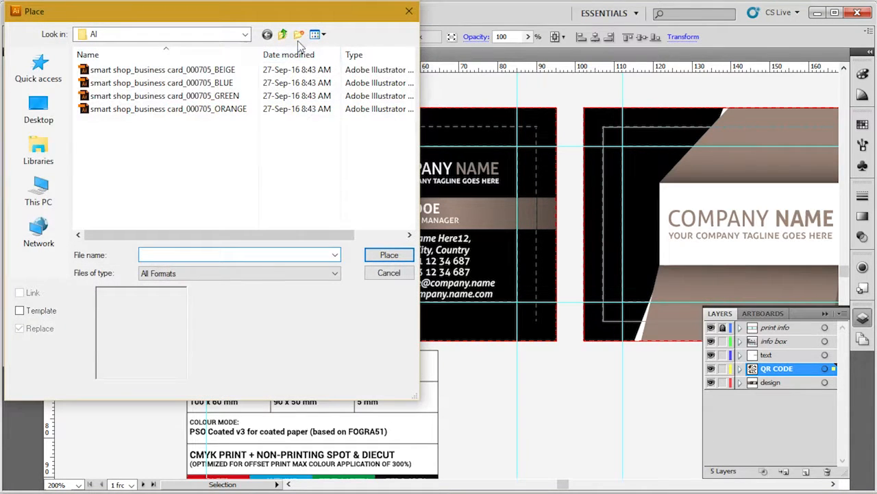
pyautogui.click(286, 34)
pyautogui.moveTo(279, 12); pyautogui.dragTo(479, 46)
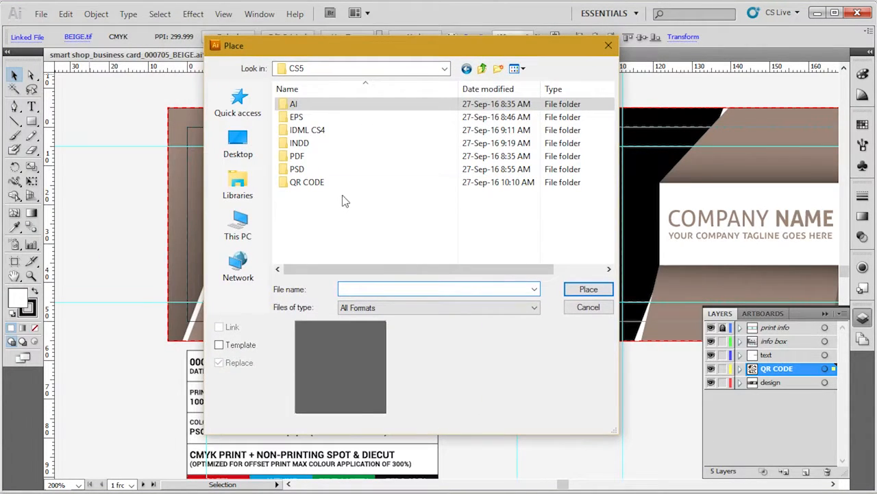
pyautogui.click(341, 182)
pyautogui.doubleClick(341, 183)
pyautogui.click(406, 226)
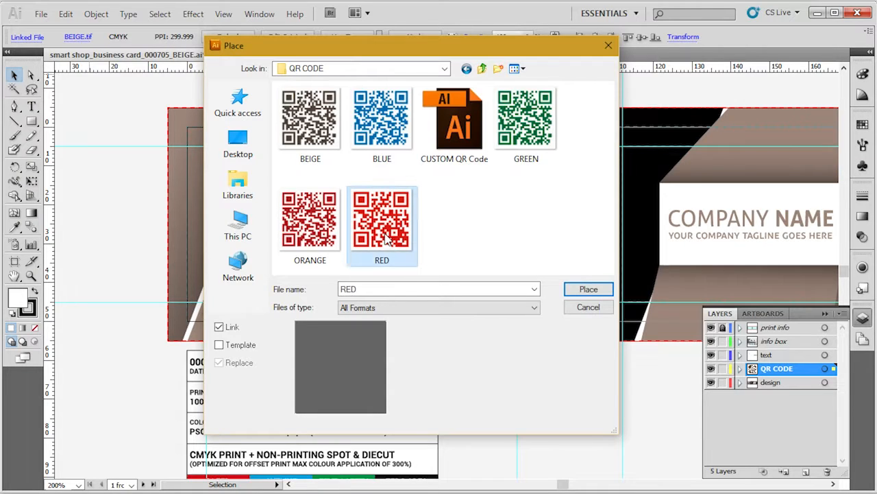
pyautogui.click(584, 291)
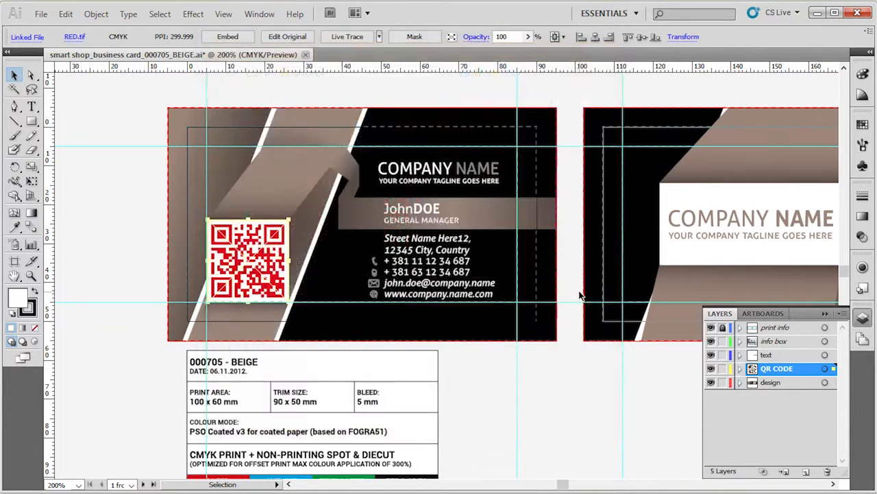
pyautogui.click(121, 224)
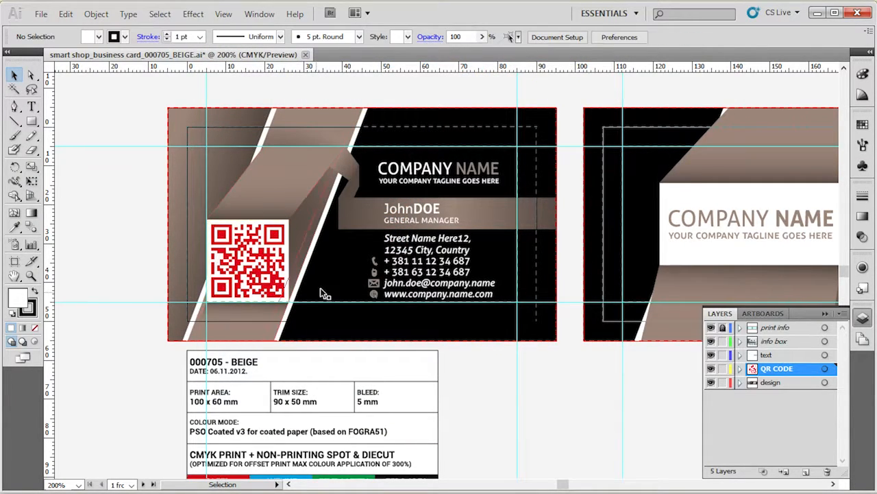
# Embed the linked red QR code image with its layers flattened to a single image, and undo the embedding.
pyautogui.click(260, 263)
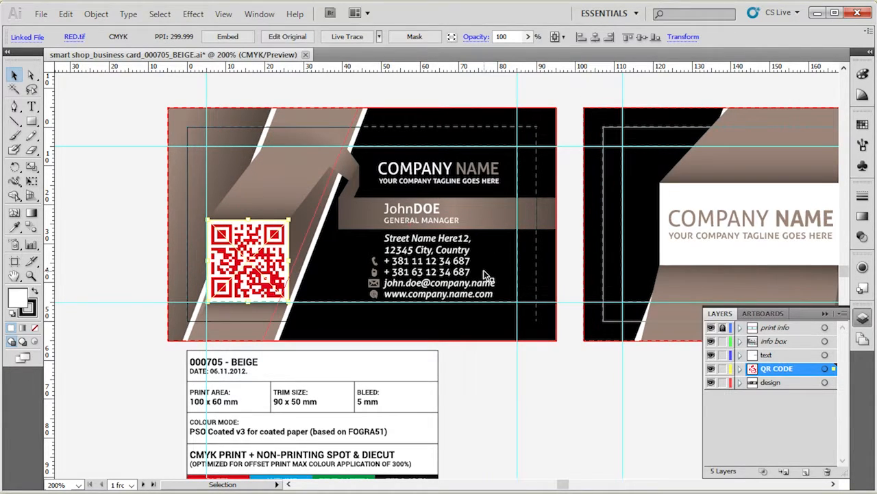
pyautogui.click(248, 39)
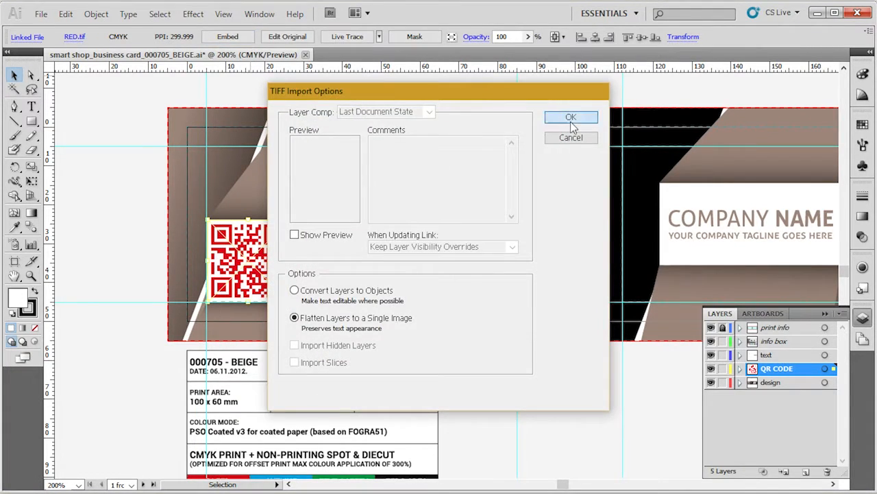
pyautogui.click(570, 118)
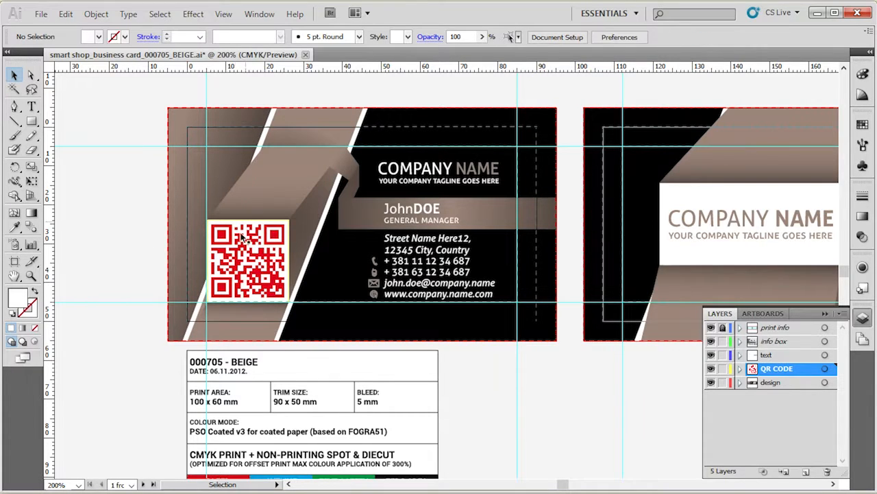
pyautogui.click(257, 272)
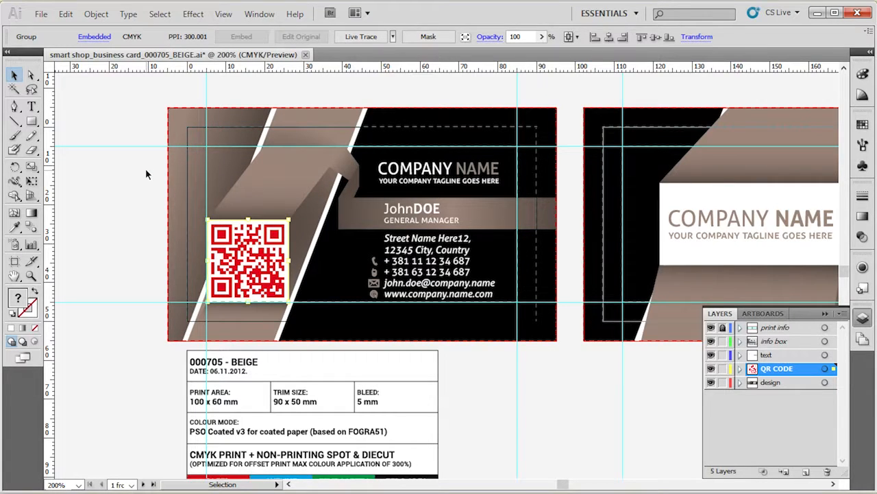
pyautogui.hotkey('ctrl', 'z')
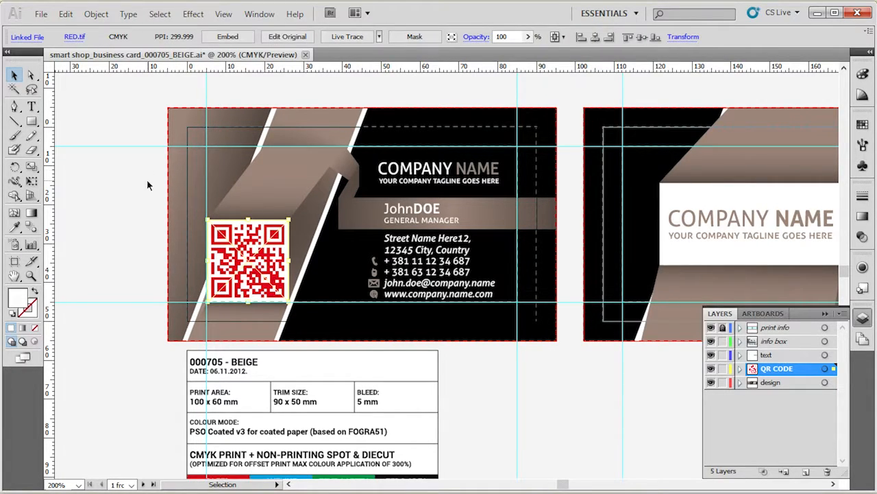
pyautogui.click(152, 219)
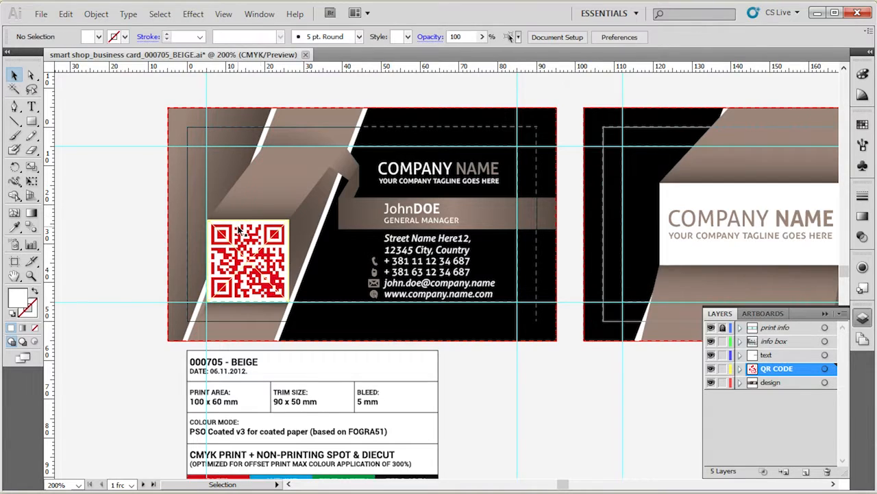
pyautogui.click(246, 257)
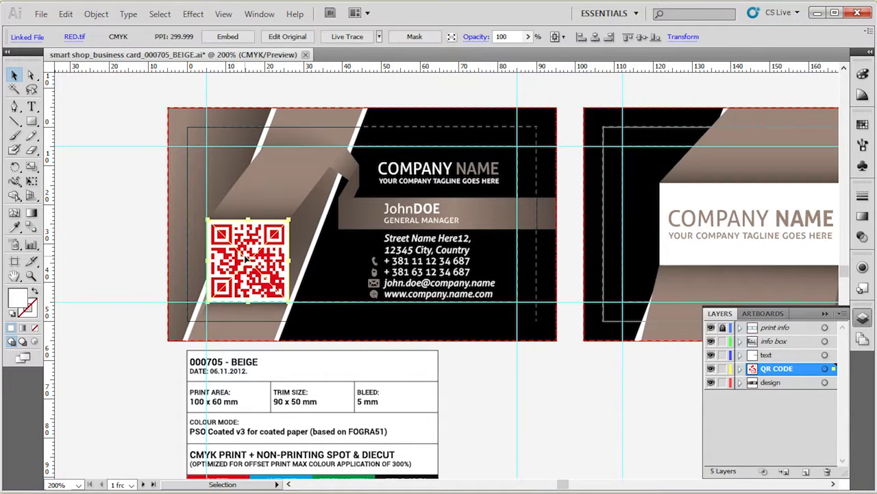
pyautogui.click(146, 222)
pyautogui.click(247, 260)
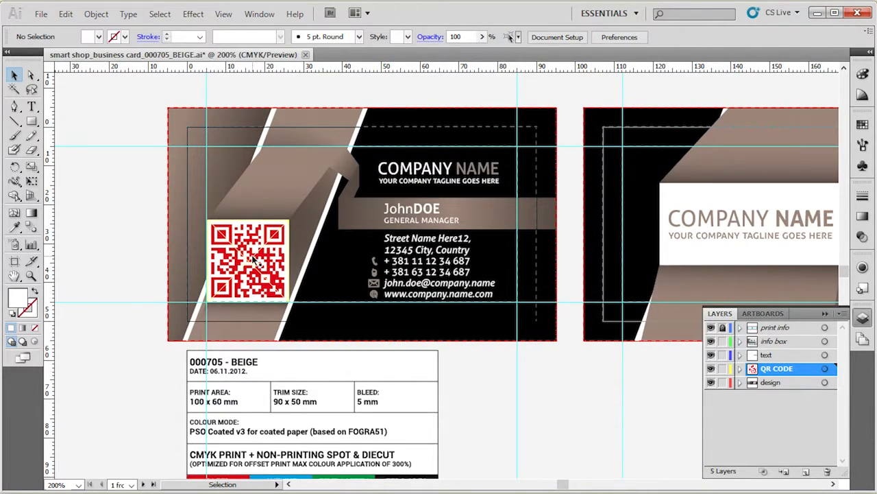
pyautogui.click(156, 252)
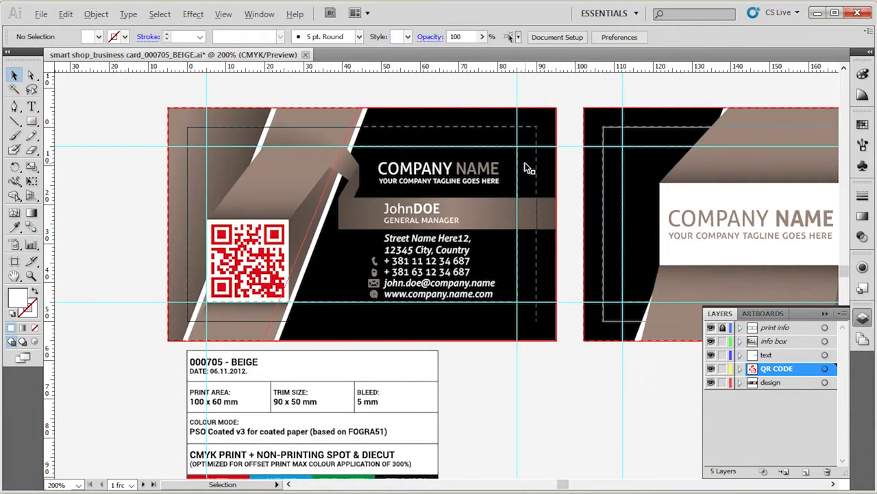
# Set the fill of the small ribbon fold joining the name band to C=0, M=100, Y=100, K=30.
pyautogui.scroll(3, 528, 170)
pyautogui.scroll(-2, 525, 169)
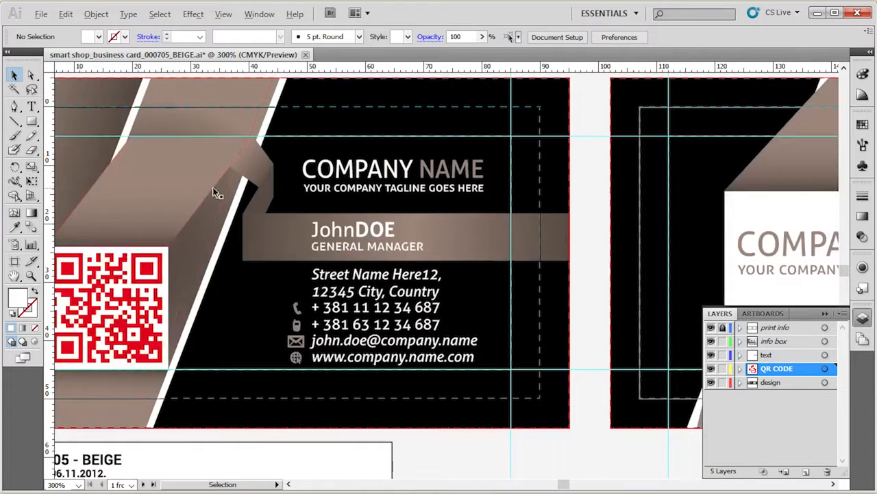
pyautogui.scroll(1, 254, 190)
pyautogui.click(280, 203)
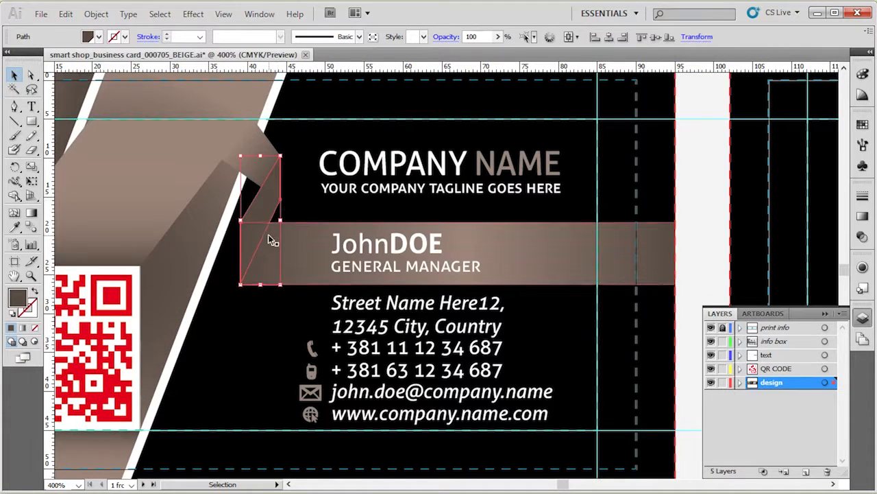
pyautogui.doubleClick(17, 297)
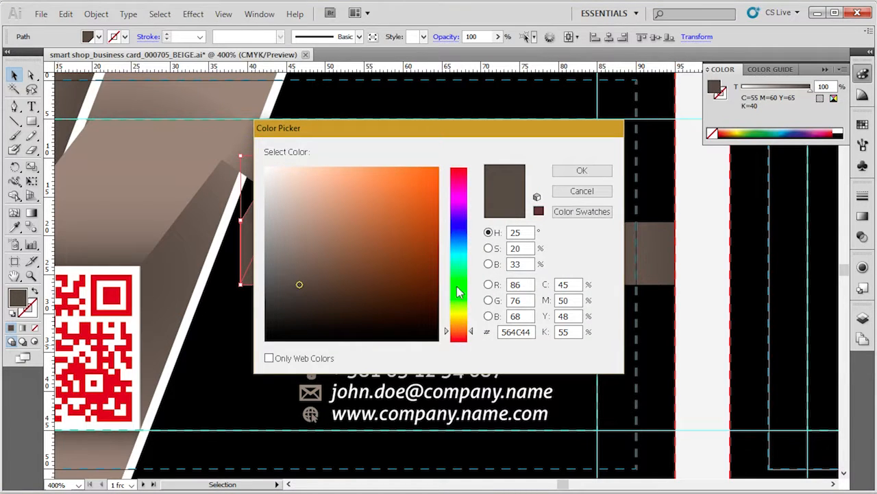
pyautogui.doubleClick(562, 284)
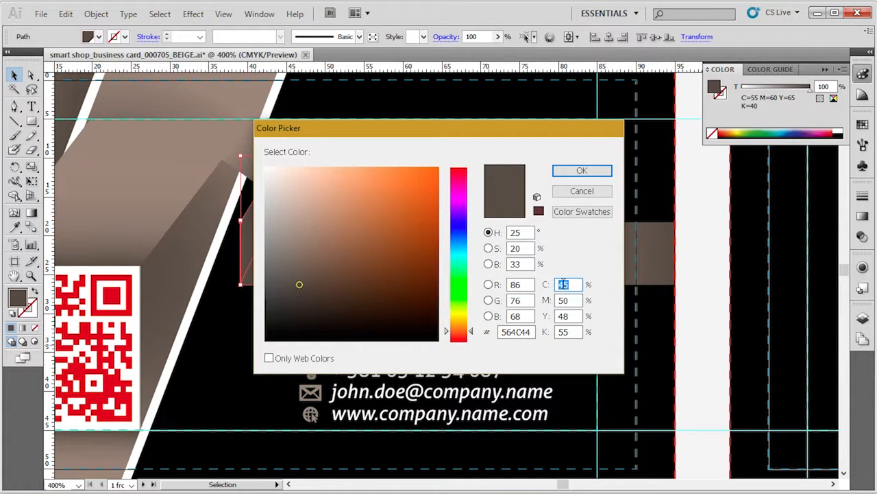
pyautogui.write('0')
pyautogui.press('Tab')
pyautogui.write('100')
pyautogui.press('Tab')
pyautogui.write('100')
pyautogui.press('Tab')
pyautogui.write('30')
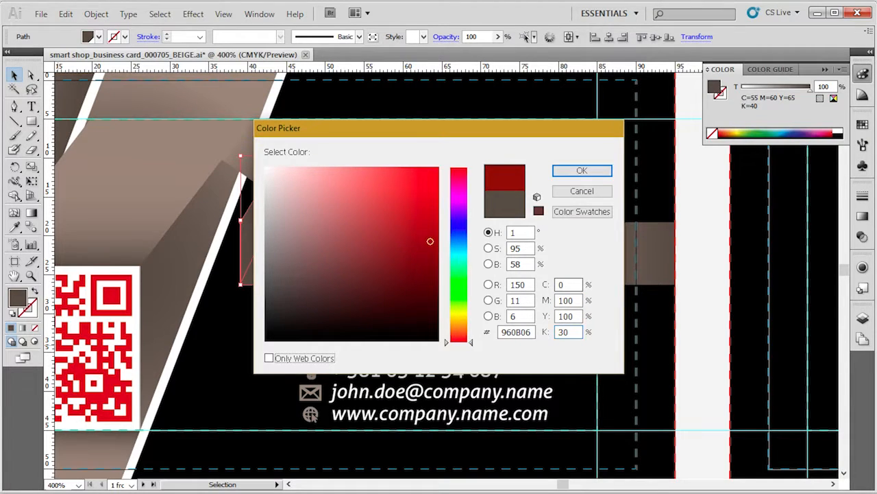
pyautogui.press('Return')
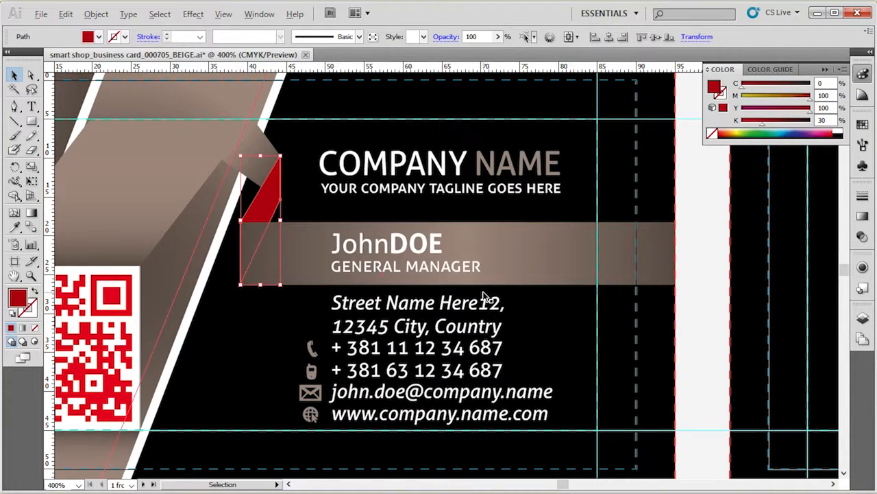
# Inspect the gradient fills of the name band and the ribbon panel above the QR code, leaving nothing selected.
pyautogui.hotkey('ctrl', '-')
pyautogui.click(518, 282)
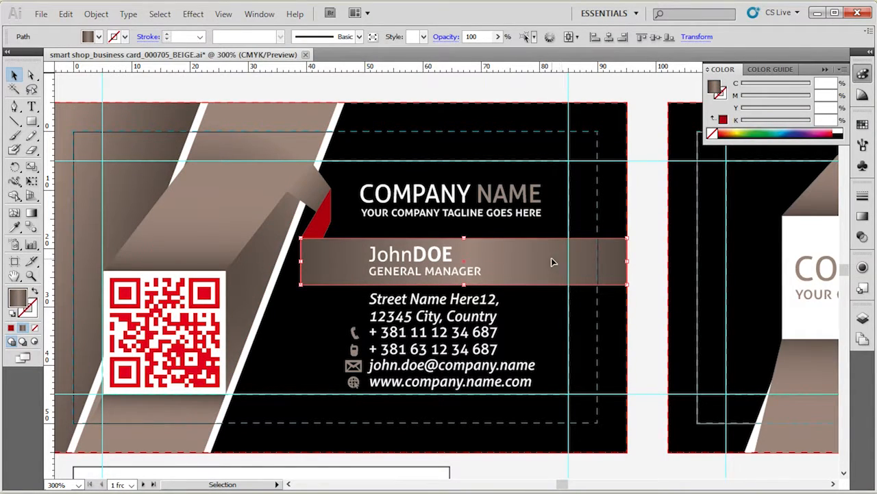
pyautogui.click(304, 186)
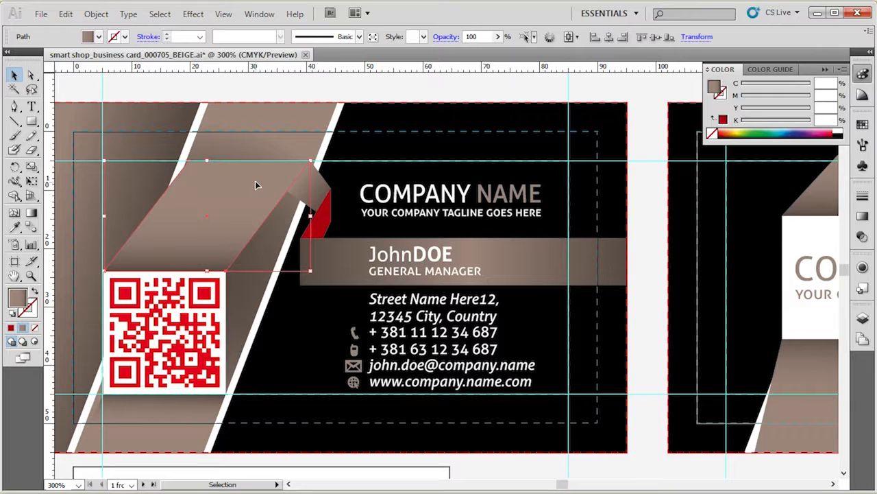
pyautogui.click(862, 215)
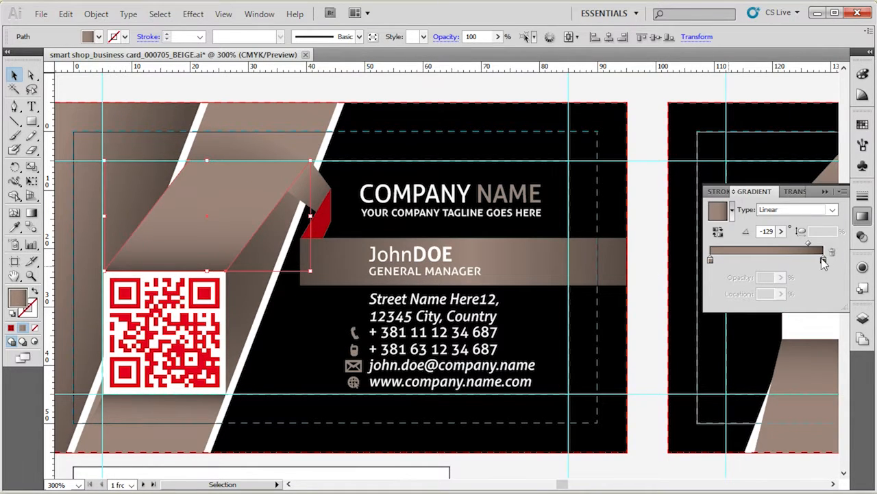
pyautogui.click(863, 216)
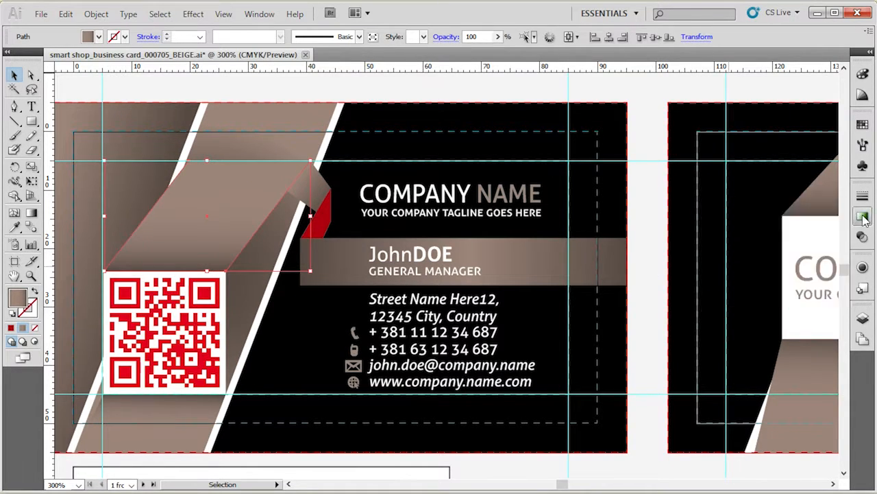
pyautogui.click(403, 80)
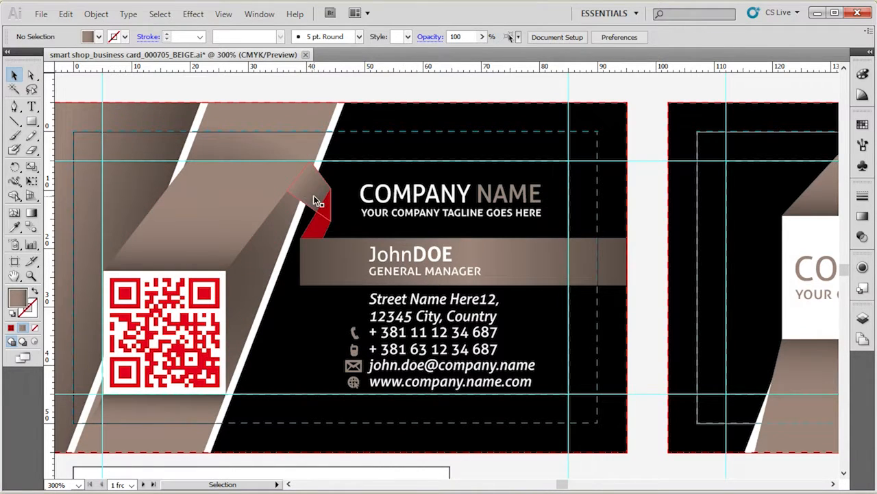
# Undo the red fill on the small ribbon fold and open the document's colour swatches.
pyautogui.hotkey('ctrl', 'z')
pyautogui.click(354, 88)
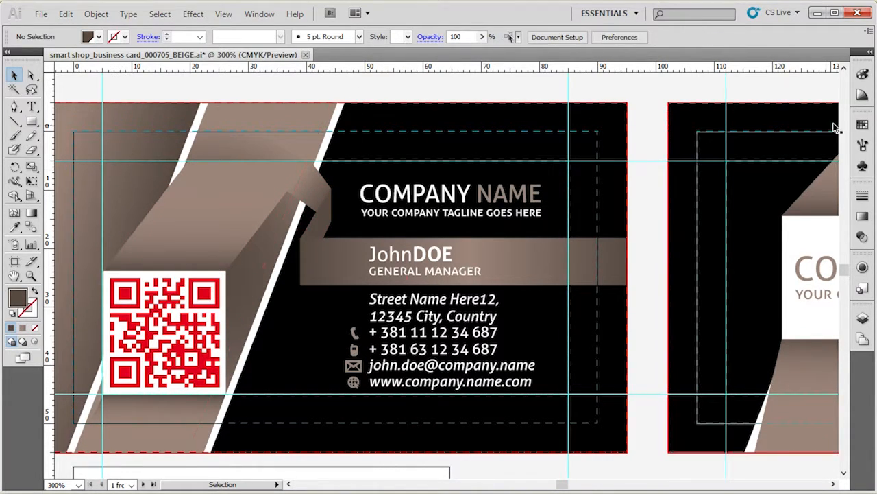
pyautogui.click(862, 124)
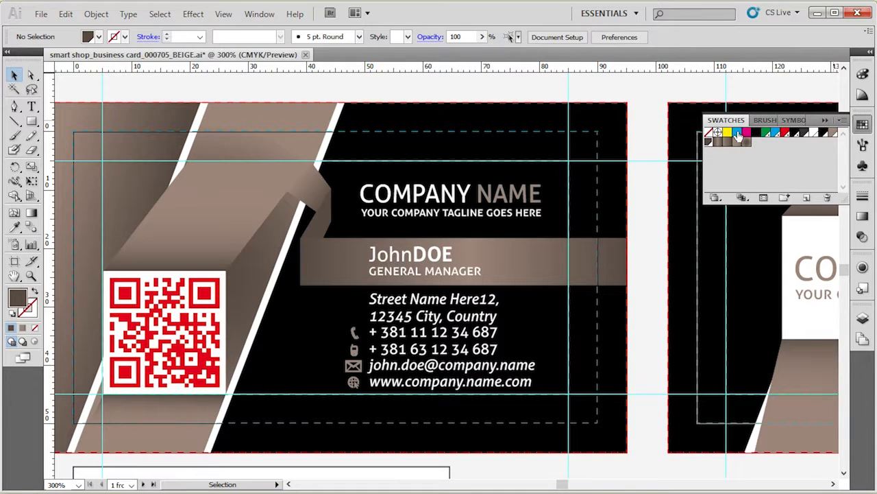
pyautogui.click(259, 14)
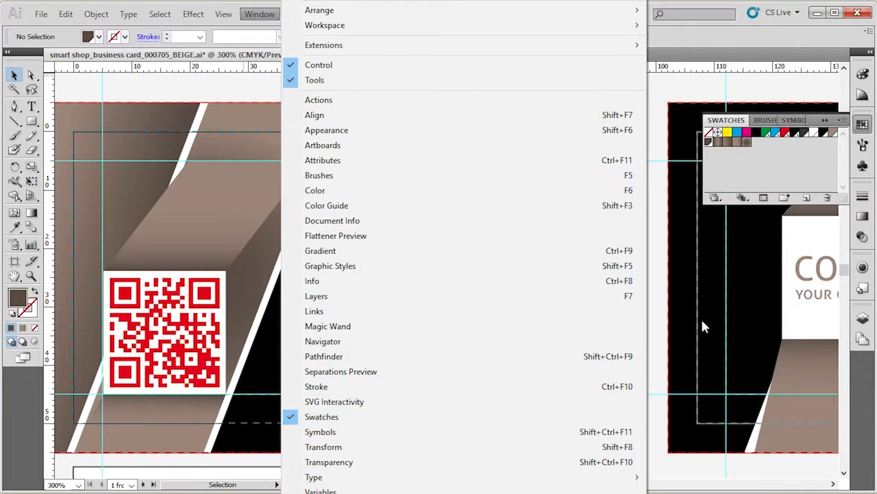
pyautogui.click(759, 170)
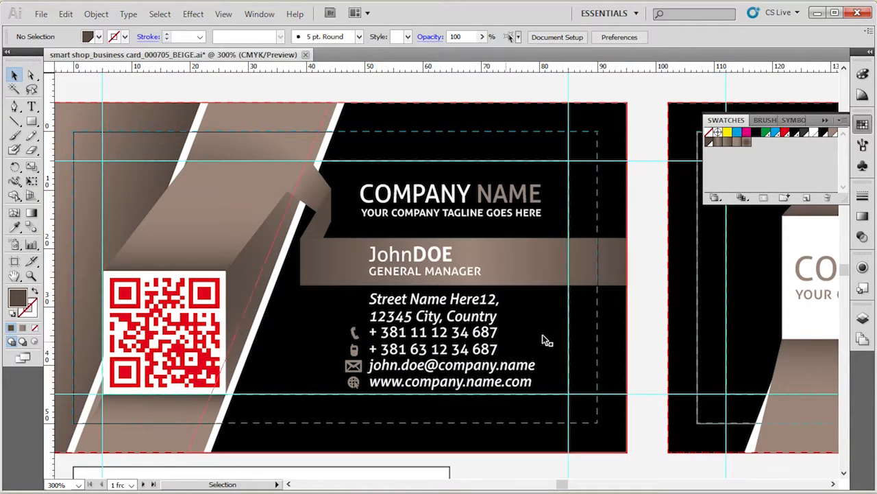
# Redefine the global light beige swatch as C=0, M=100, Y=100, K=0 with the preview enabled.
pyautogui.doubleClick(833, 135)
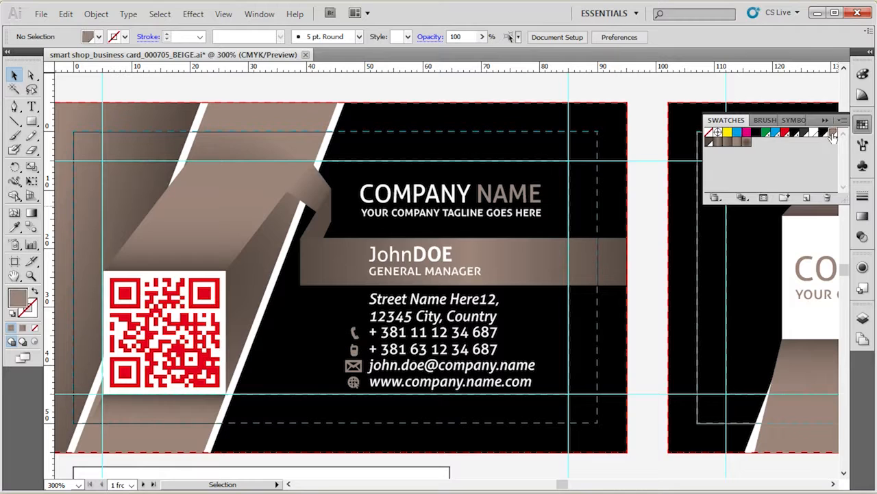
pyautogui.click(520, 255)
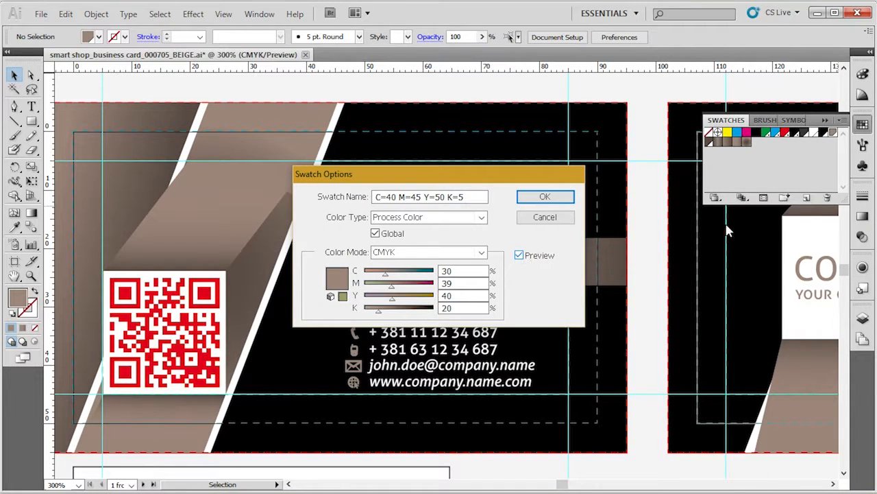
pyautogui.doubleClick(474, 270)
pyautogui.write('0')
pyautogui.press('Tab')
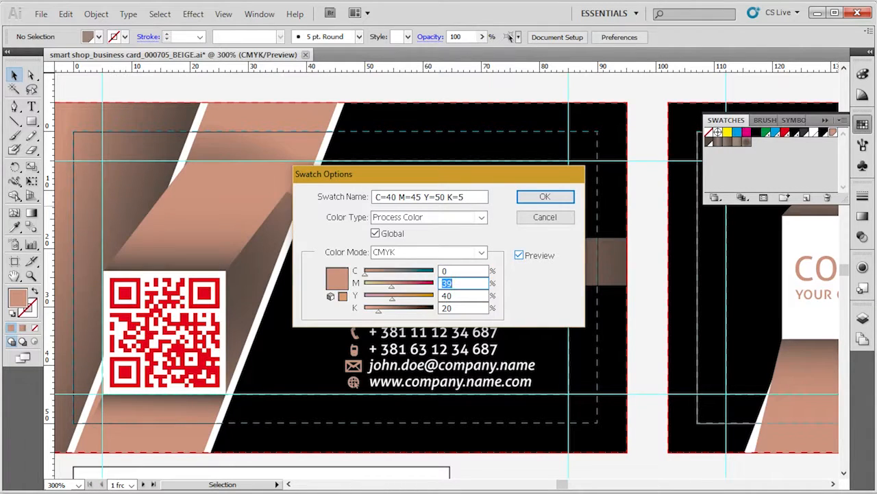
pyautogui.press('Tab')
pyautogui.write('100')
pyautogui.press('Tab')
pyautogui.write('0')
pyautogui.press('Tab')
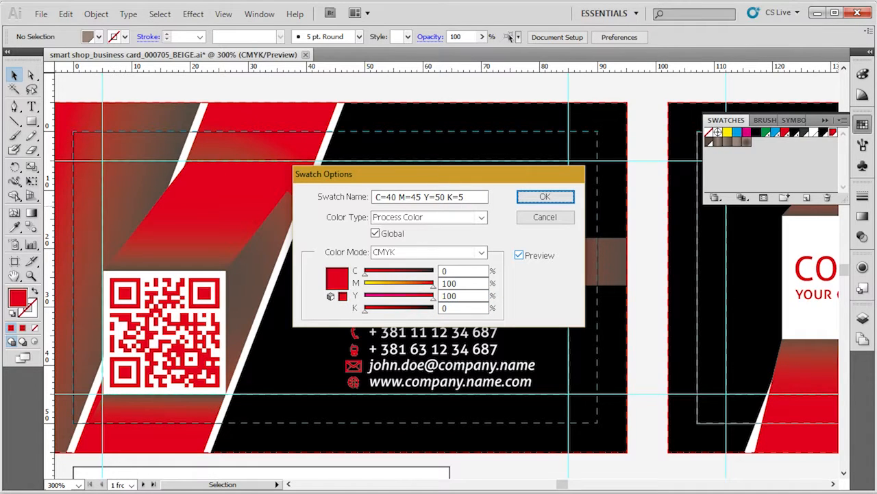
pyautogui.click(566, 198)
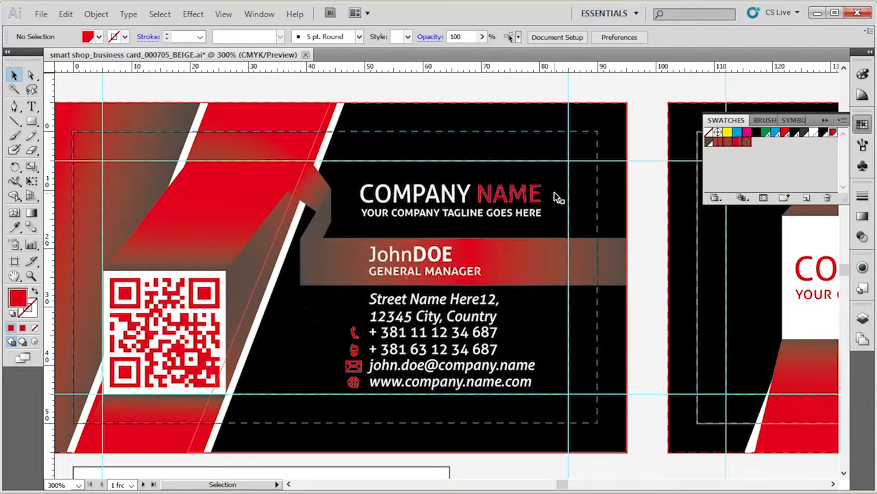
# Redefine the global dark brown swatch as C=0, M=100, Y=100, K=30 with the preview enabled.
pyautogui.doubleClick(711, 141)
pyautogui.click(534, 261)
pyautogui.doubleClick(484, 271)
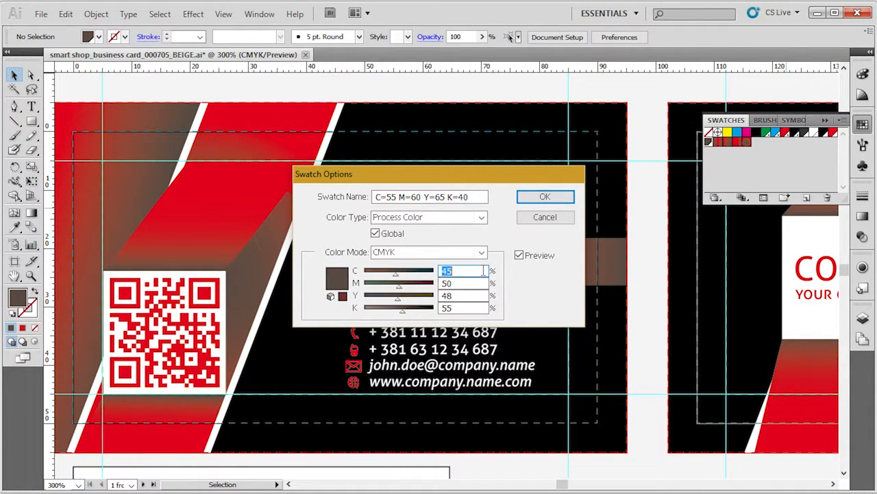
pyautogui.write('0')
pyautogui.press('Tab')
pyautogui.write('100')
pyautogui.press('Tab')
pyautogui.write('1')
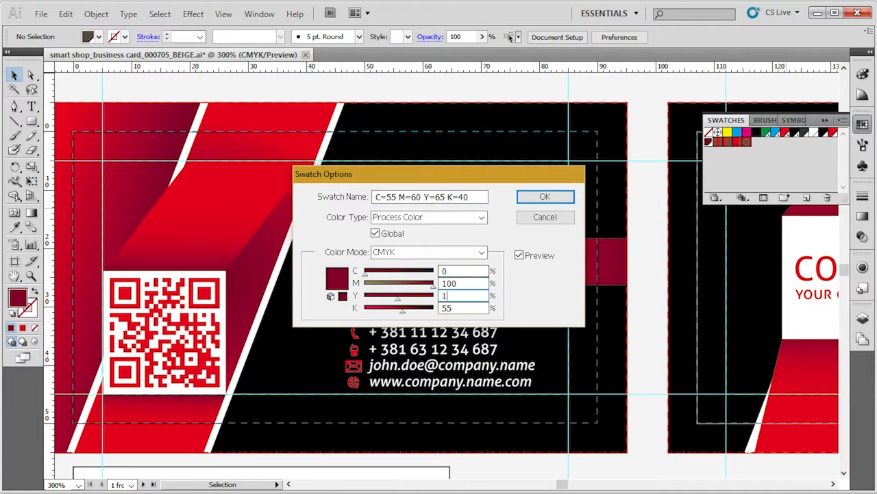
pyautogui.press('Tab')
pyautogui.press('Return')
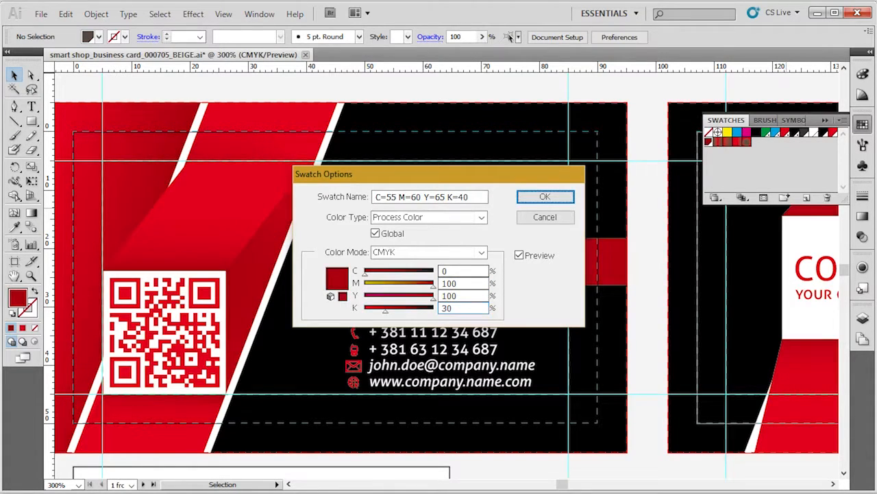
pyautogui.click(533, 198)
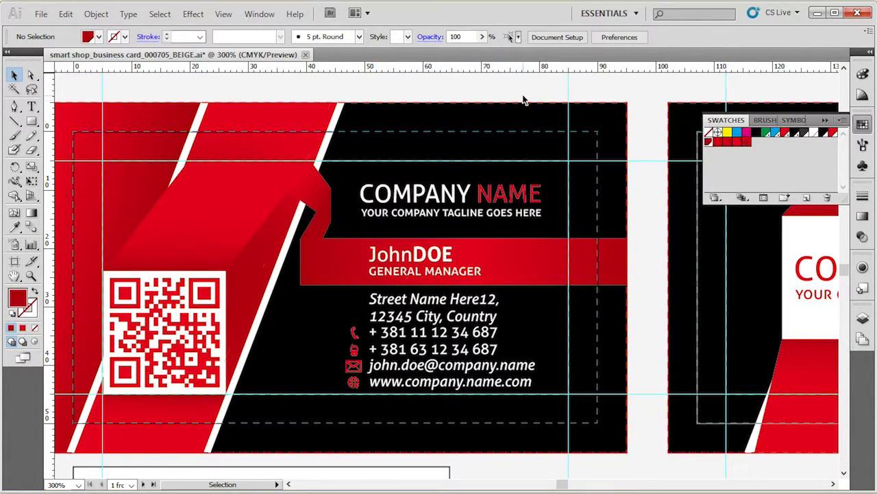
# Examine the recoloured front and back cards, including the NAME text and the address block on the front.
pyautogui.hotkey('ctrl', '-')
pyautogui.hotkey('ctrl', '-')
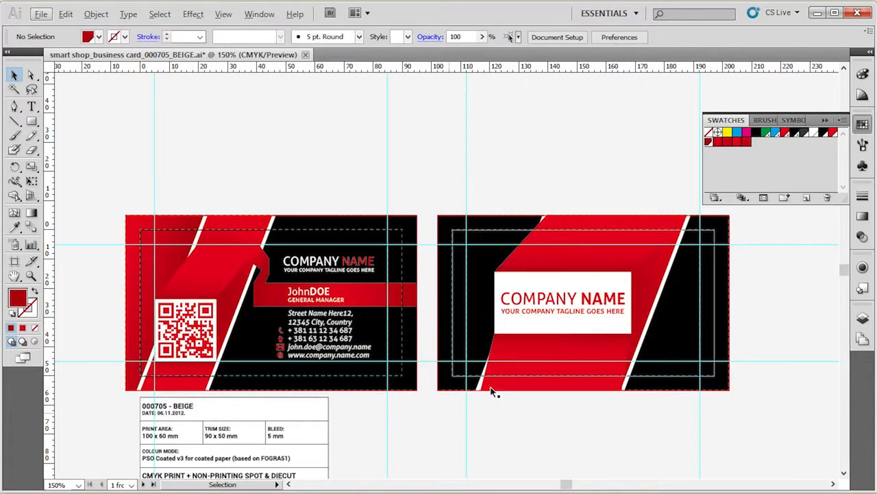
pyautogui.hotkey('ctrl', '+')
pyautogui.hotkey('ctrl', '+')
pyautogui.hotkey('ctrl', '+')
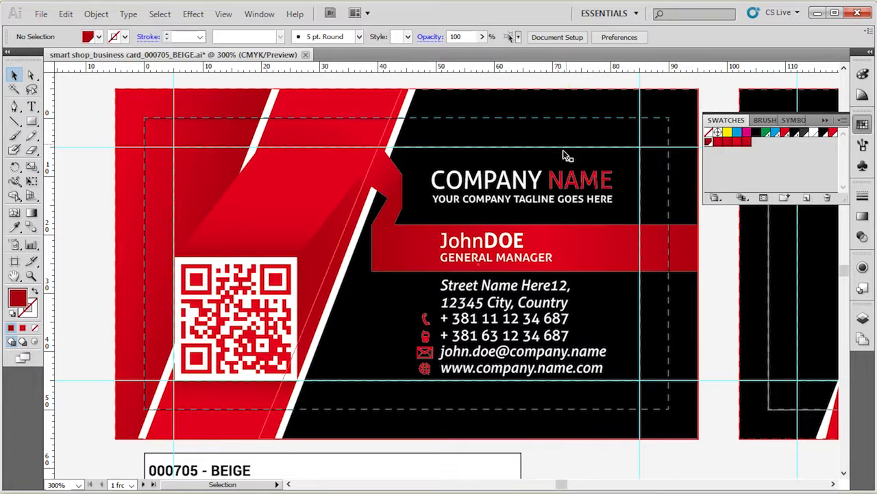
pyautogui.click(568, 184)
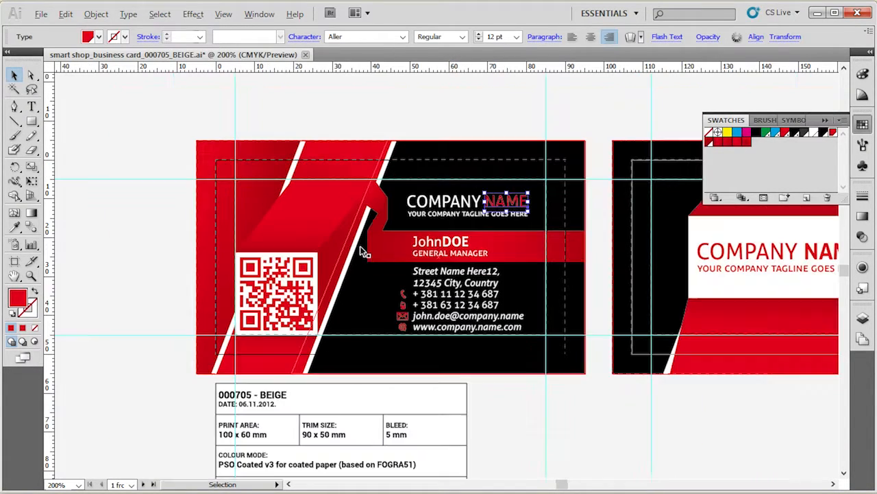
pyautogui.scroll(-1, 366, 247)
pyautogui.click(474, 110)
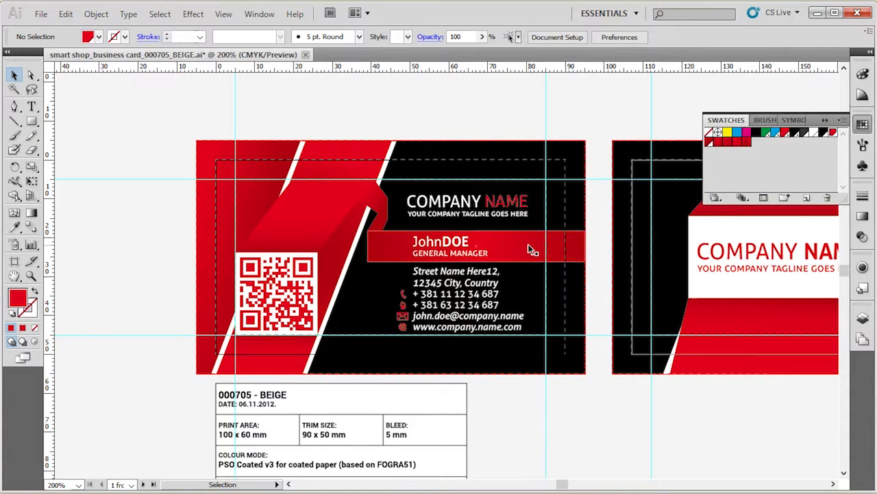
pyautogui.scroll(1, 510, 152)
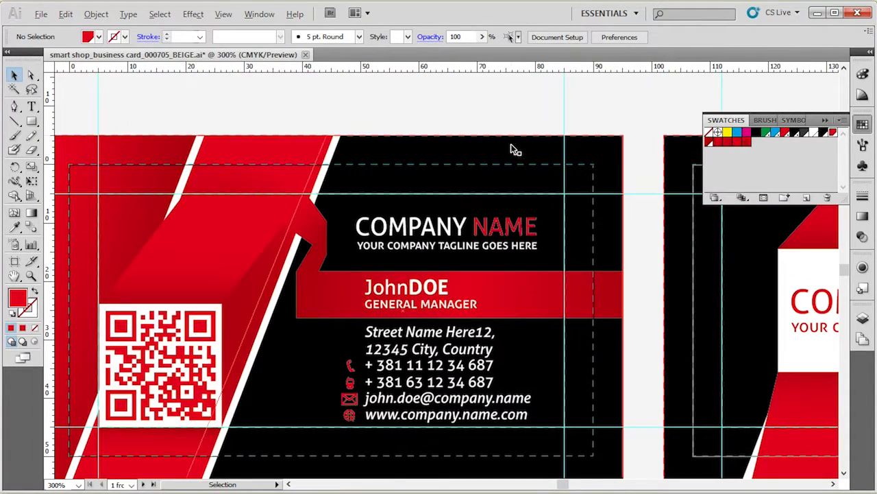
pyautogui.scroll(-2, 510, 150)
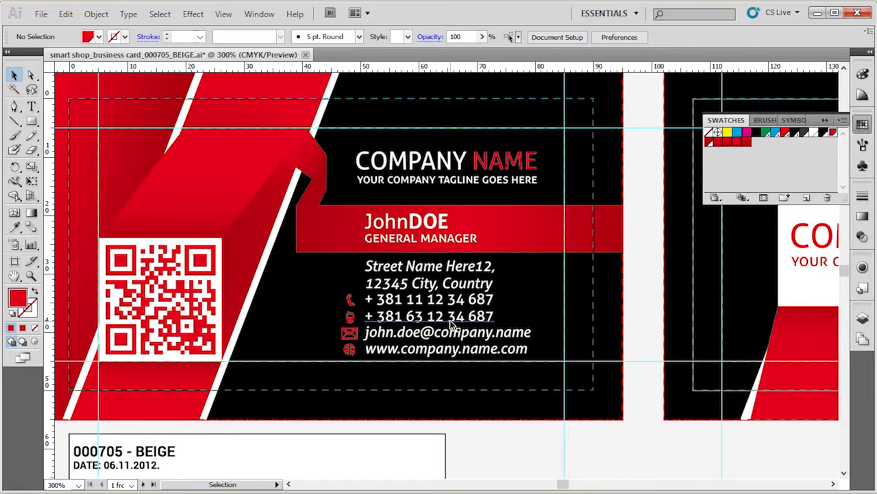
pyautogui.click(454, 269)
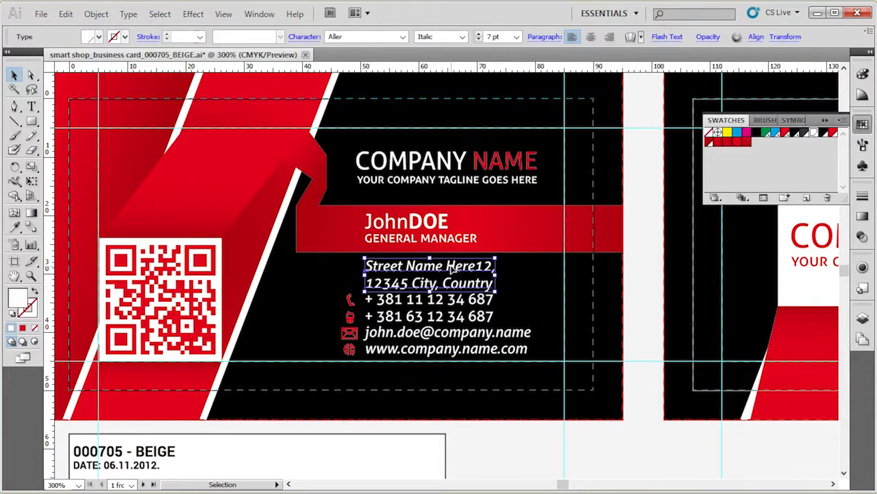
pyautogui.click(507, 440)
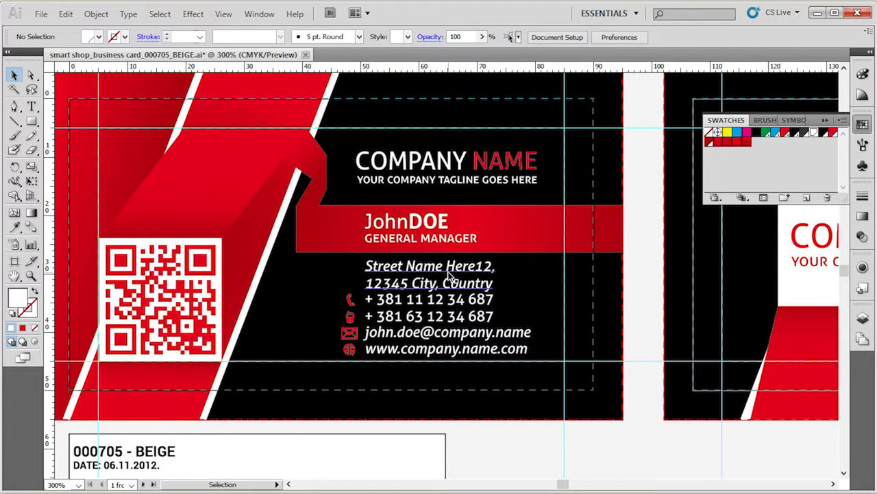
# Open the Character settings and place them beside the front card, below the swatches.
pyautogui.click(261, 15)
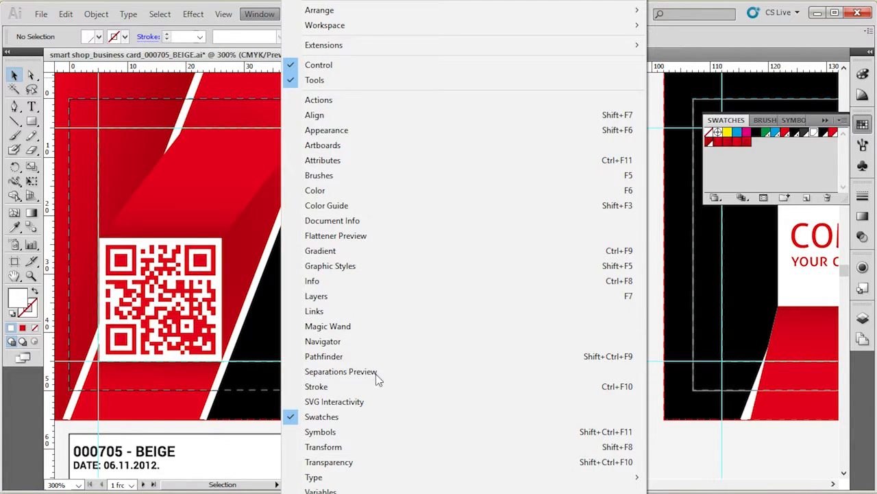
pyautogui.moveTo(388, 479)
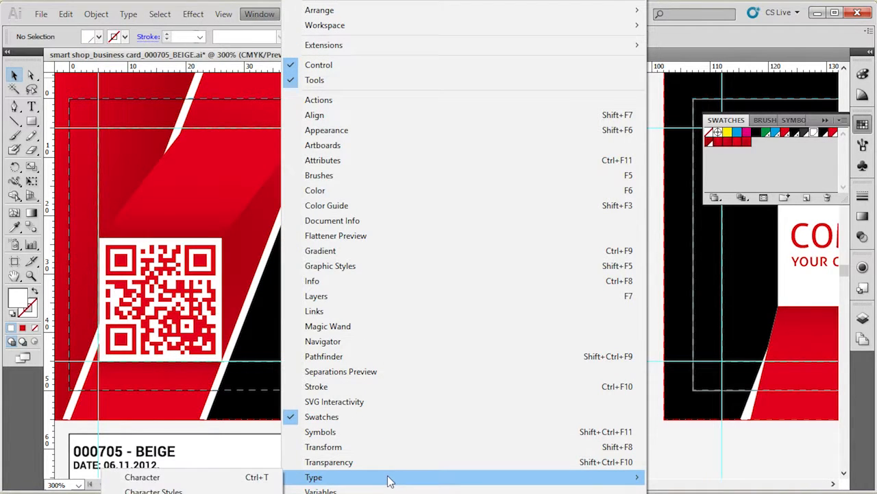
pyautogui.click(203, 480)
pyautogui.moveTo(442, 18); pyautogui.dragTo(739, 249)
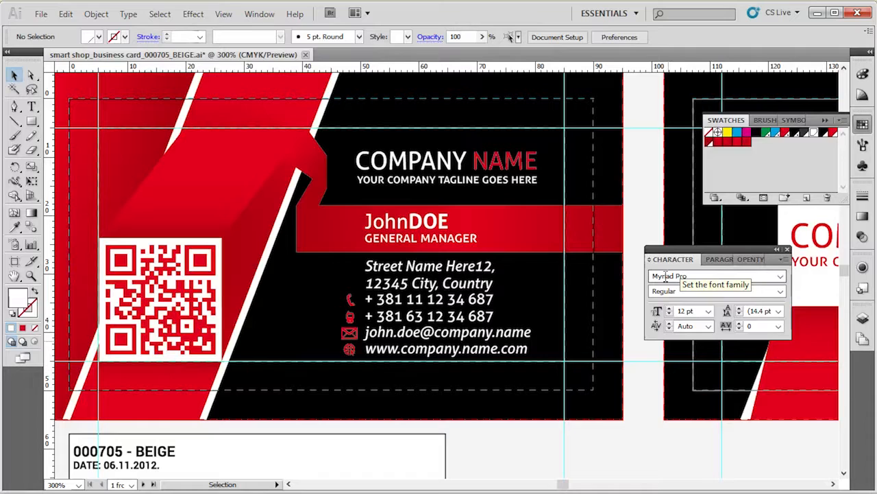
# Check the font settings of the COMPANY and NAME texts and the address block on the front card.
pyautogui.click(417, 159)
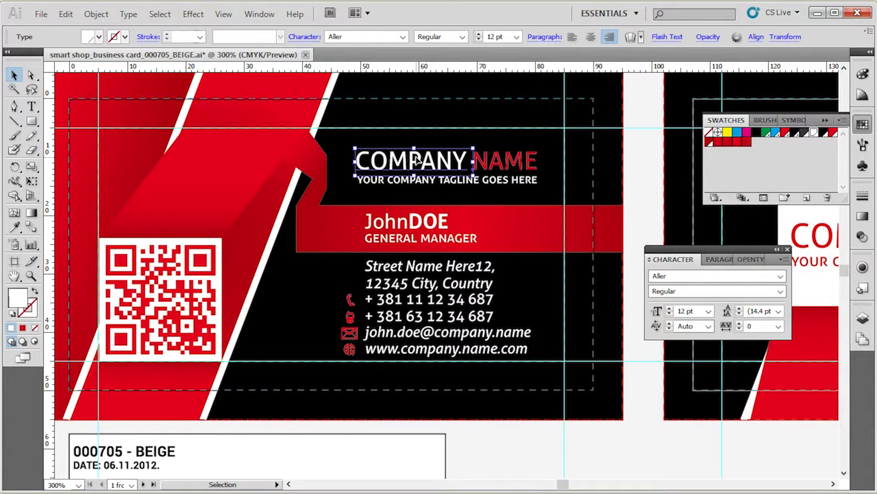
pyautogui.click(491, 165)
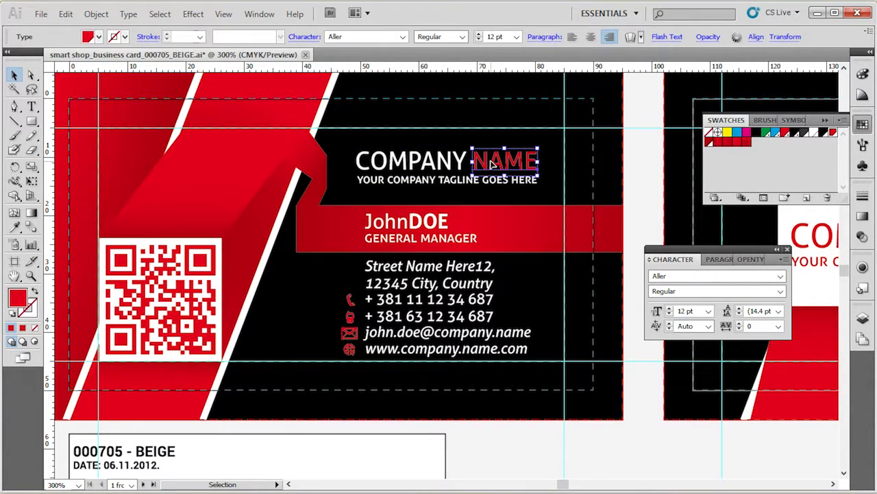
pyautogui.click(429, 162)
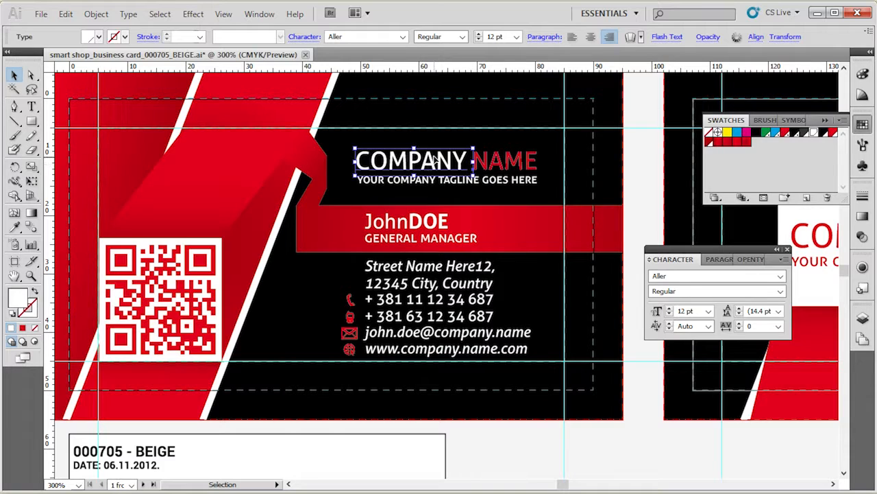
pyautogui.click(502, 166)
pyautogui.click(439, 272)
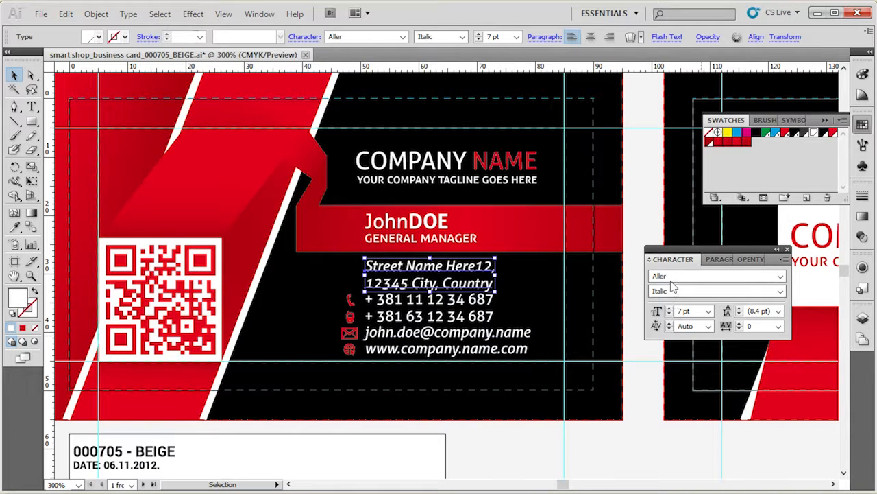
# Expand the Character settings to show all options for the address block, and deselect the text.
pyautogui.click(650, 260)
pyautogui.click(650, 259)
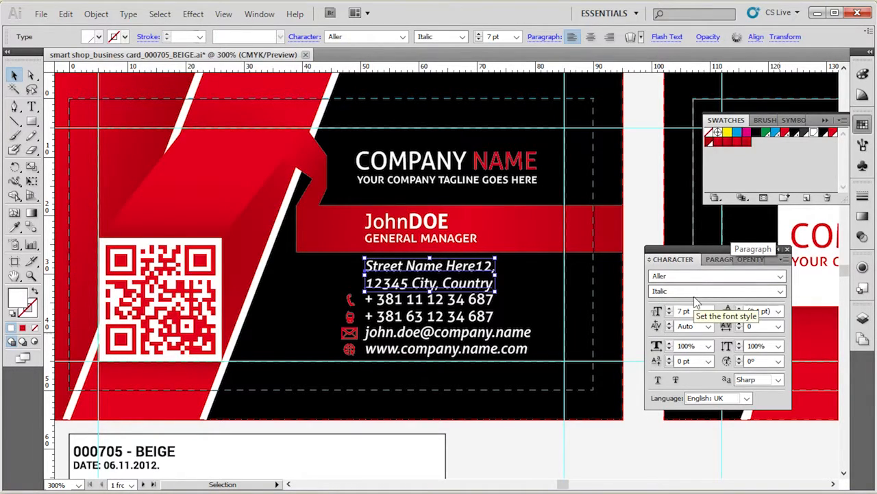
pyautogui.click(622, 453)
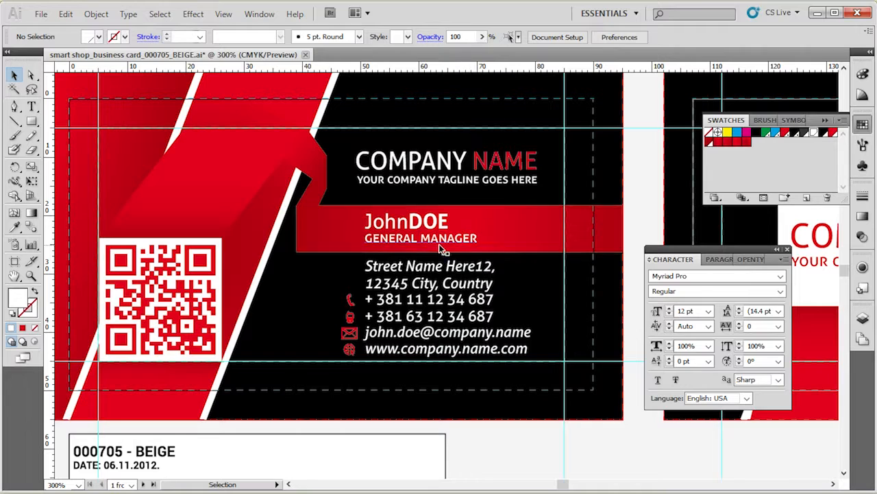
# Check the font settings of the full name line on the front card's red band, and deselect it.
pyautogui.doubleClick(421, 220)
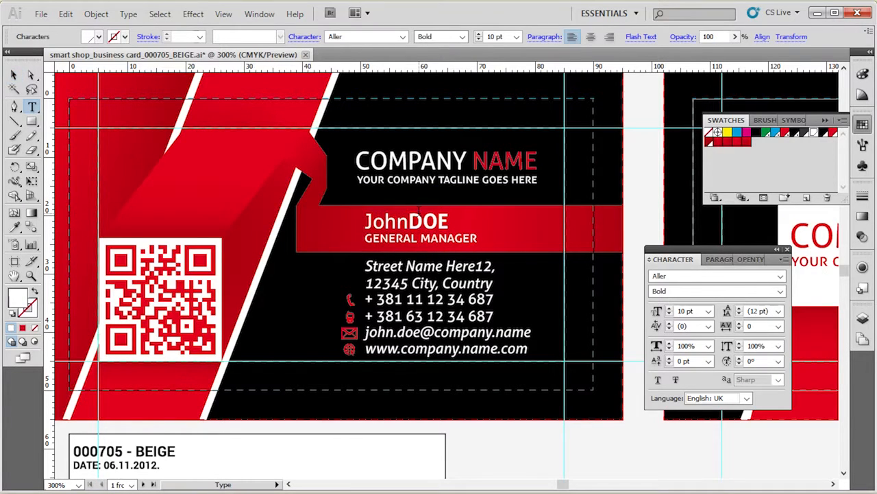
pyautogui.moveTo(363, 221); pyautogui.dragTo(450, 221)
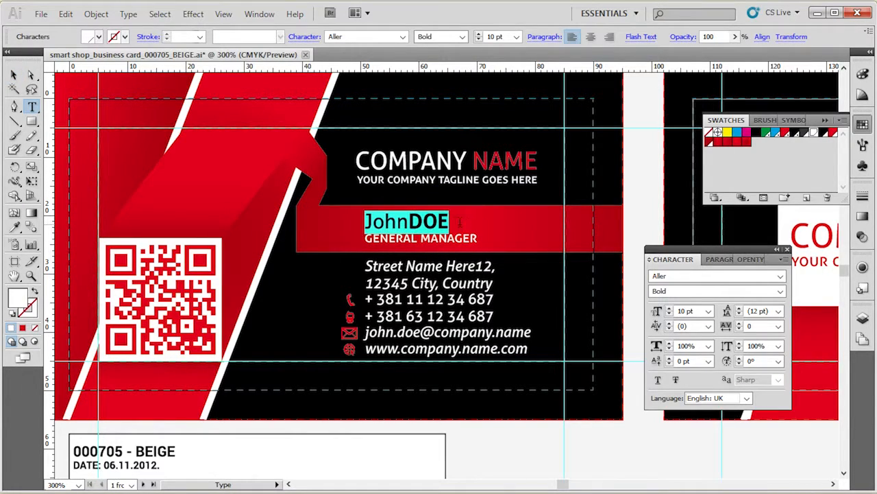
pyautogui.click(15, 74)
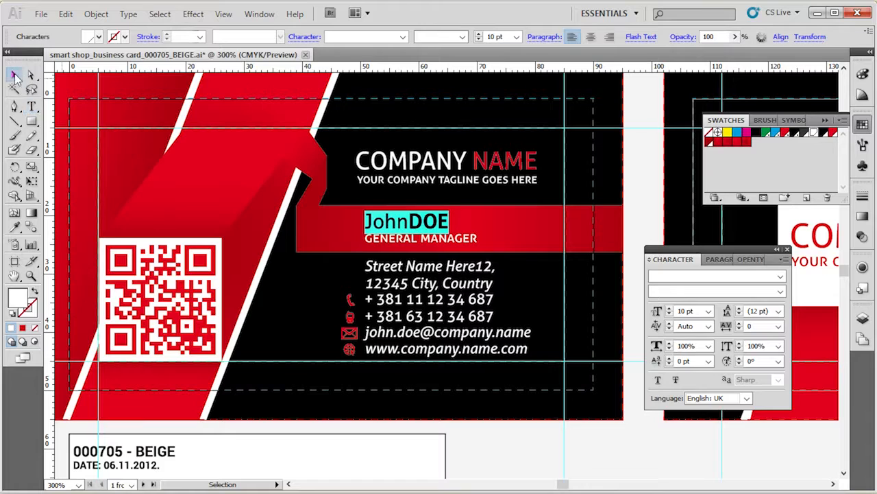
pyautogui.click(471, 438)
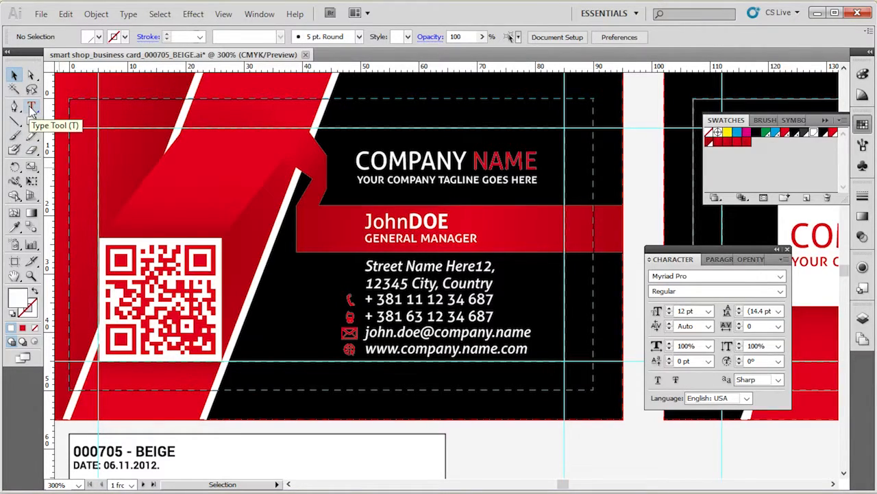
# Replace the first name in the red band's name line with a different first name, and leave text editing.
pyautogui.click(31, 108)
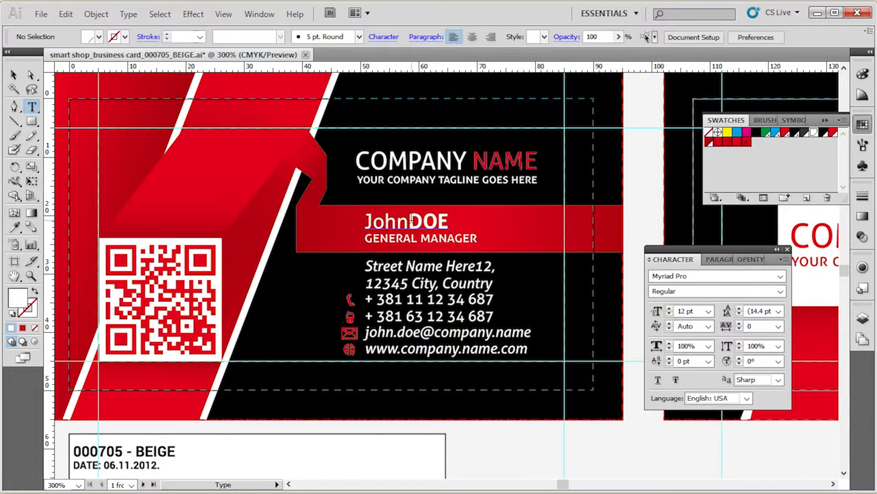
pyautogui.moveTo(408, 221); pyautogui.dragTo(364, 221)
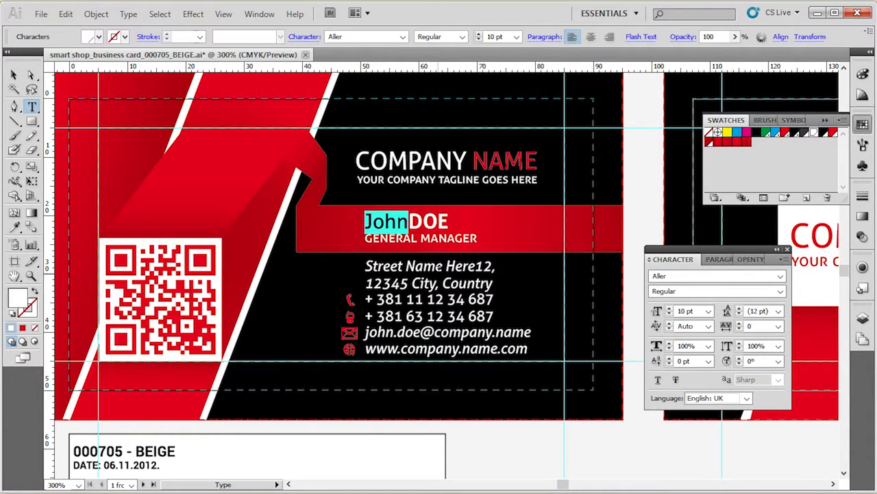
pyautogui.write('Marija')
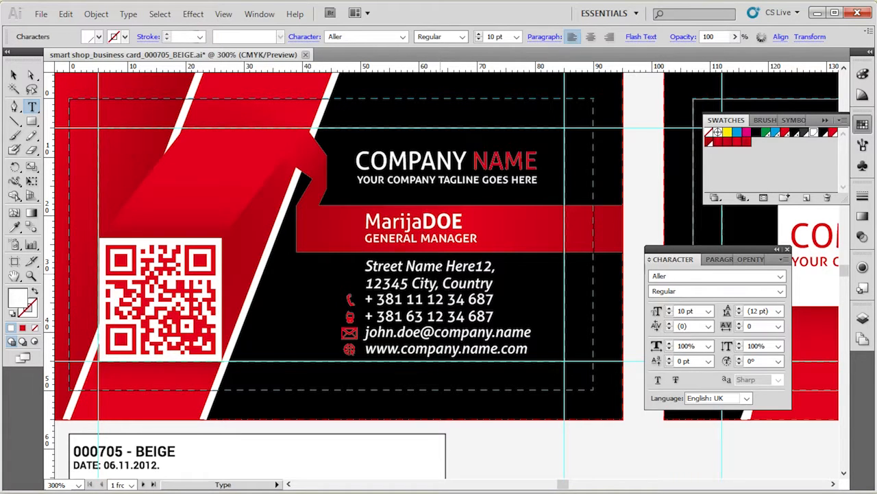
pyautogui.moveTo(422, 221); pyautogui.dragTo(464, 221)
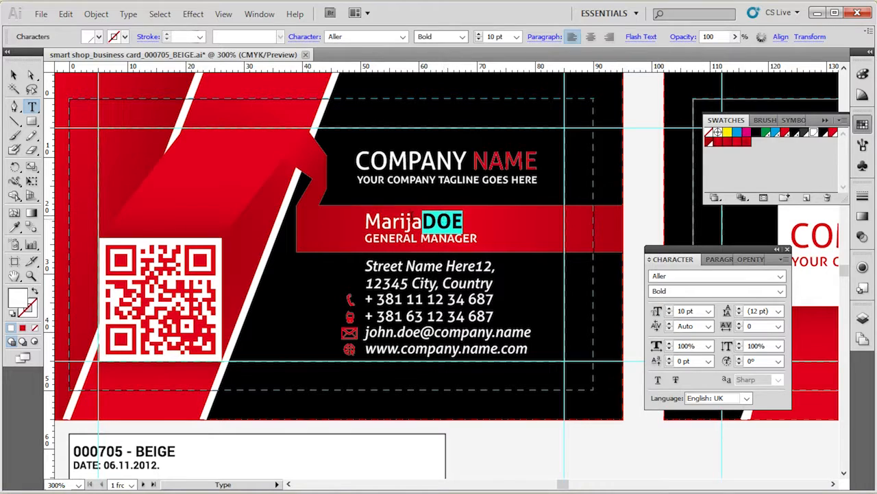
pyautogui.click(14, 74)
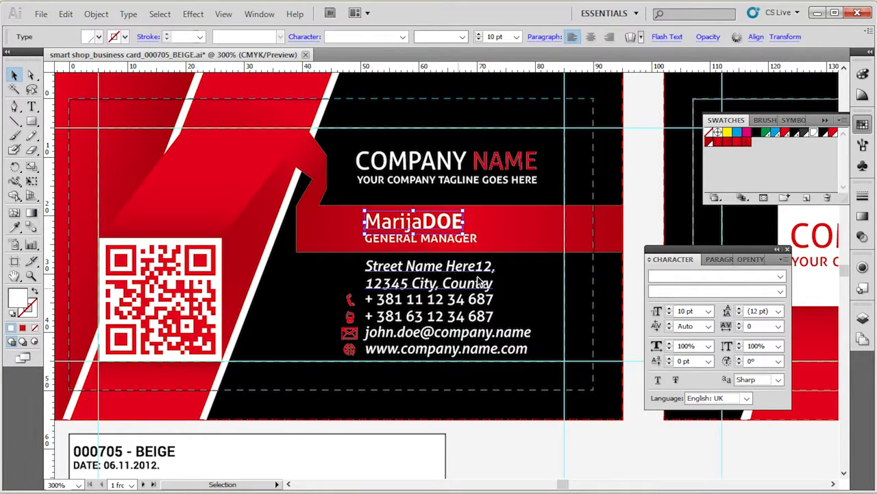
# Check the font settings of the GENERAL MANAGER title and of the first name and surname in the name line.
pyautogui.click(415, 244)
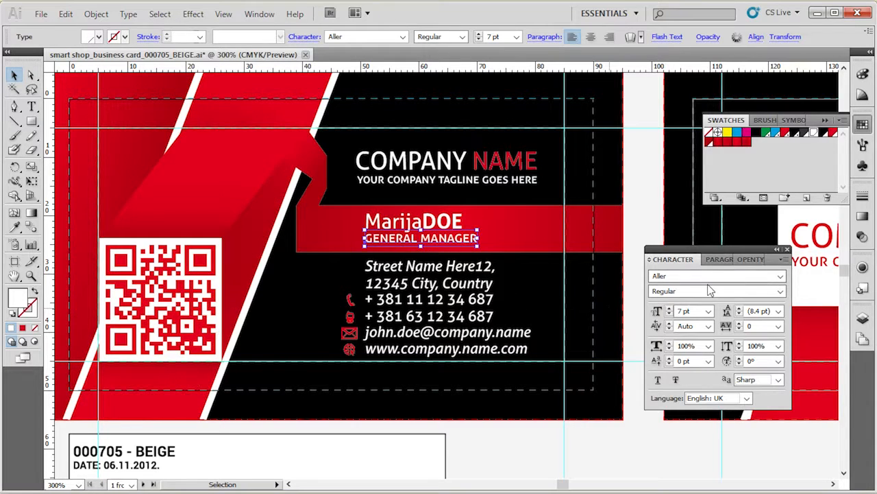
pyautogui.click(446, 223)
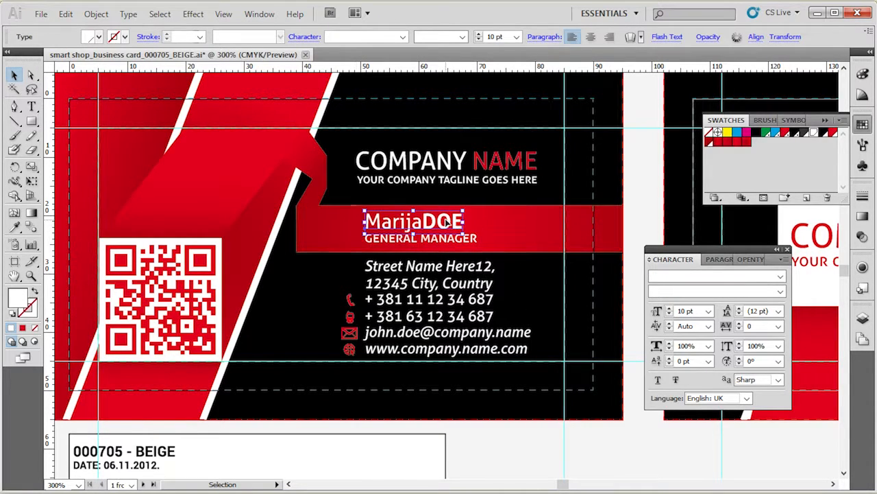
pyautogui.doubleClick(415, 227)
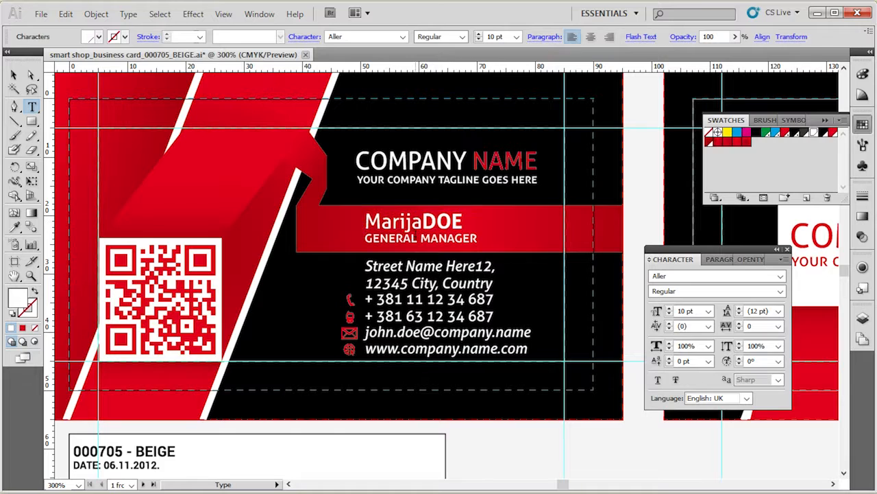
pyautogui.moveTo(421, 223); pyautogui.dragTo(364, 218)
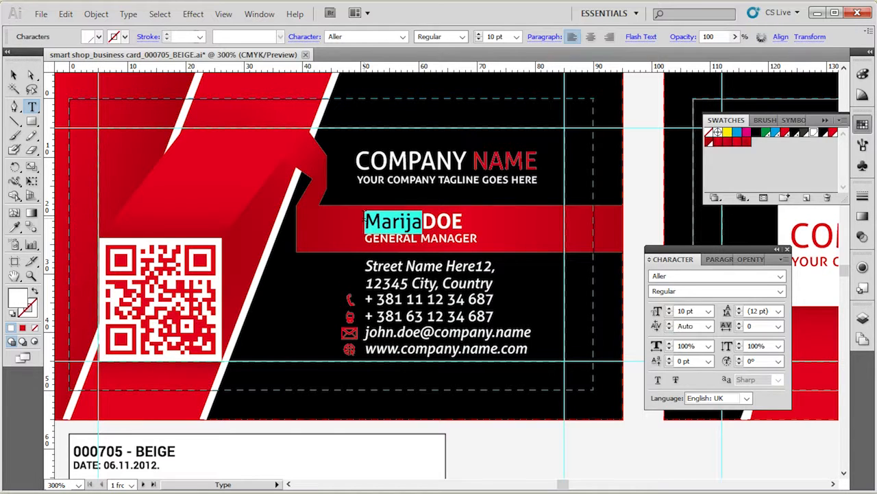
pyautogui.moveTo(422, 218); pyautogui.dragTo(464, 219)
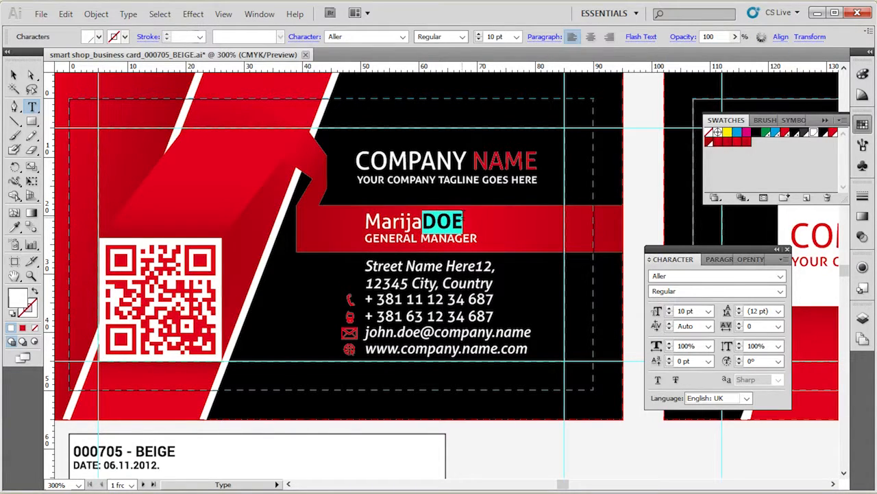
pyautogui.doubleClick(447, 224)
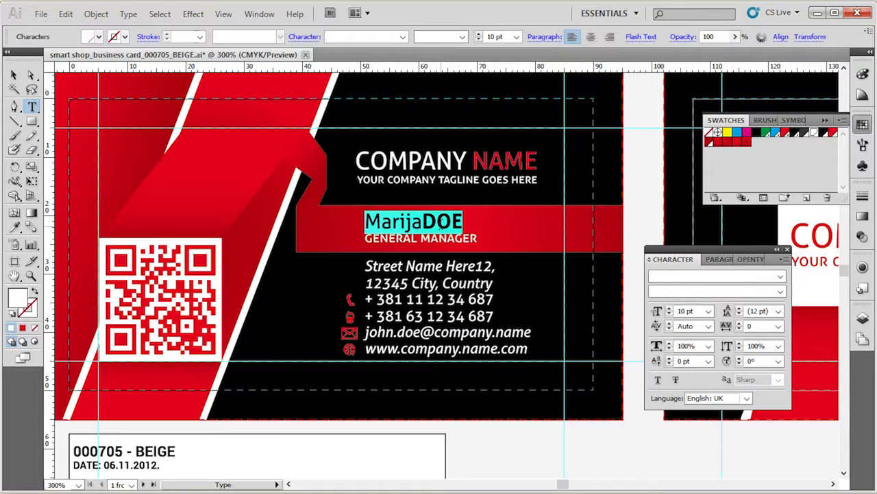
pyautogui.click(781, 293)
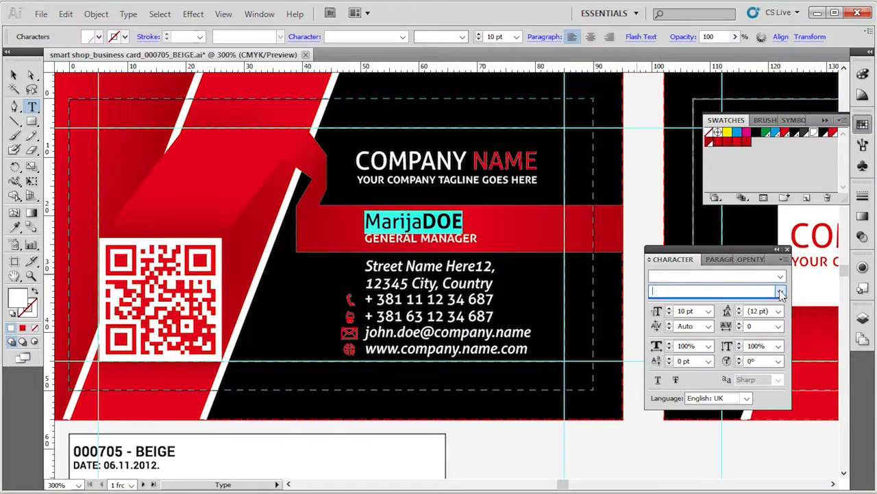
# Set the first name in the name line to the Bold style of the Aller font.
pyautogui.click(424, 223)
pyautogui.moveTo(424, 223); pyautogui.dragTo(364, 223)
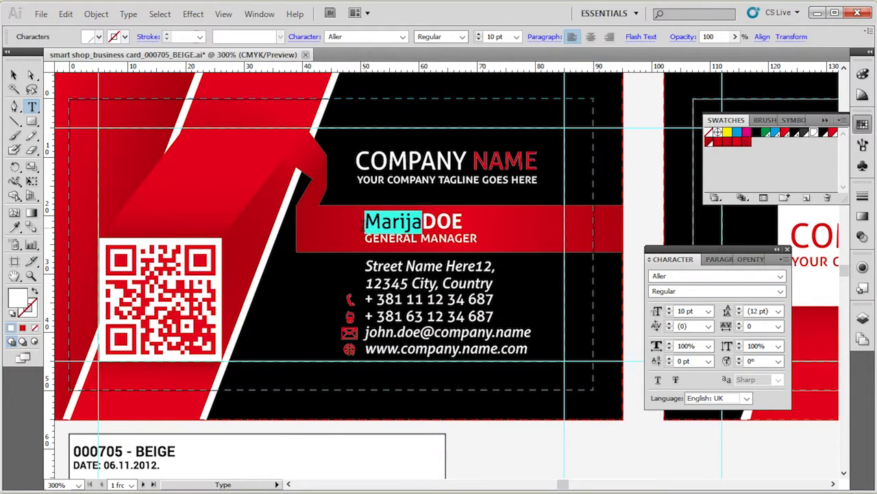
pyautogui.click(780, 293)
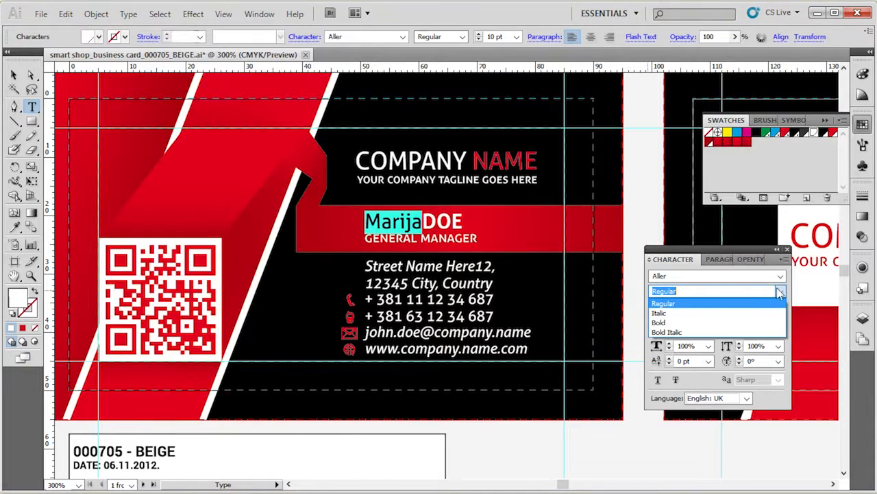
pyautogui.click(766, 322)
# Try the whole name line at 11 pt, return it to 10 pt, and deselect the text.
pyautogui.click(418, 215)
pyautogui.doubleClick(418, 216)
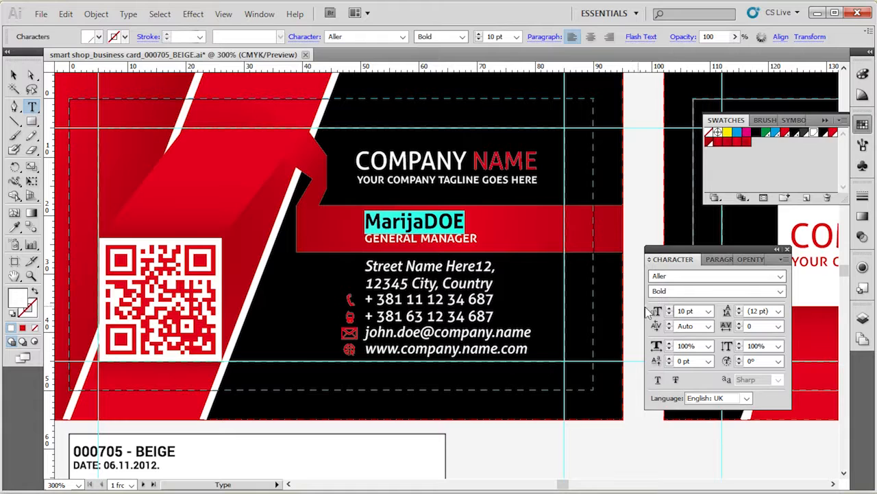
pyautogui.click(669, 308)
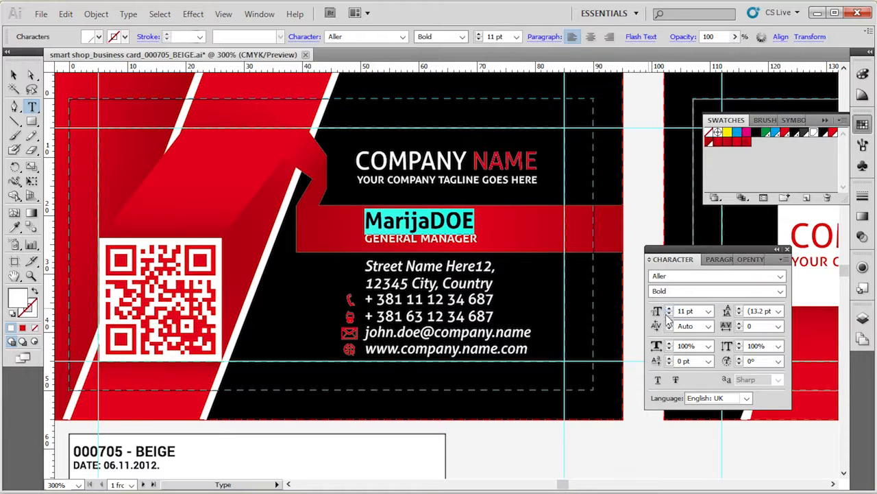
pyautogui.click(669, 314)
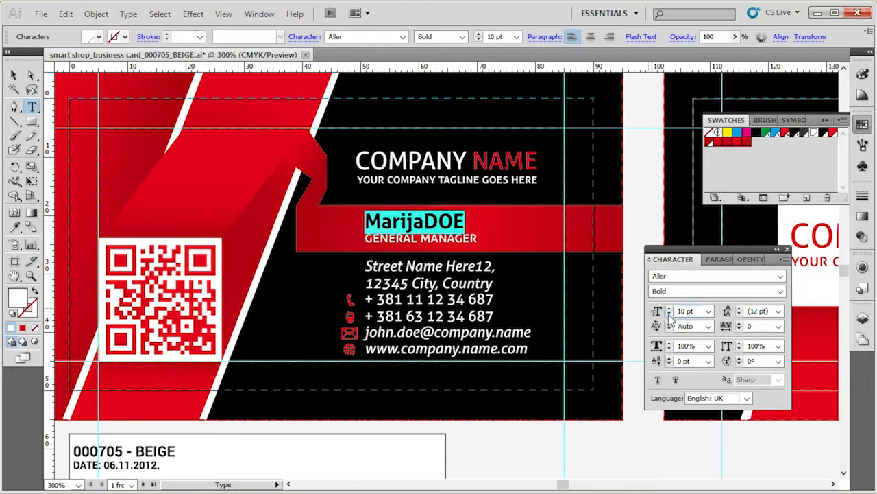
pyautogui.click(15, 74)
pyautogui.click(549, 445)
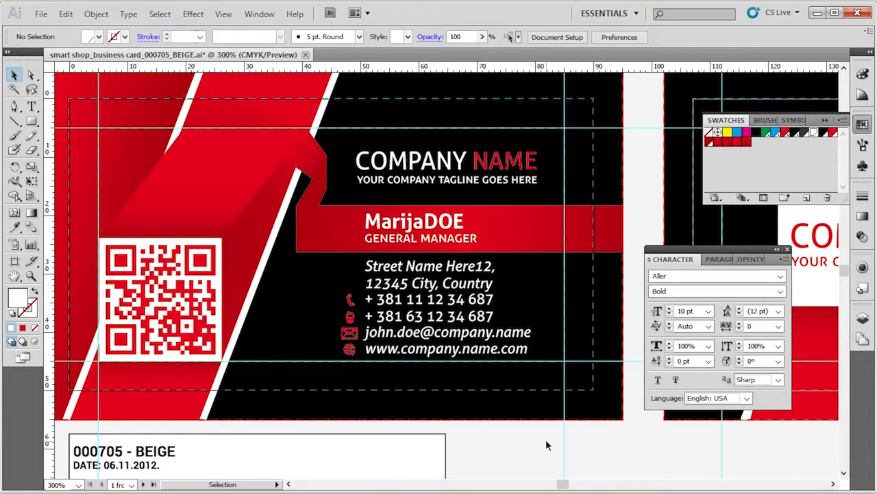
# Check the font settings of the edited name line and minimize the design window.
pyautogui.click(398, 241)
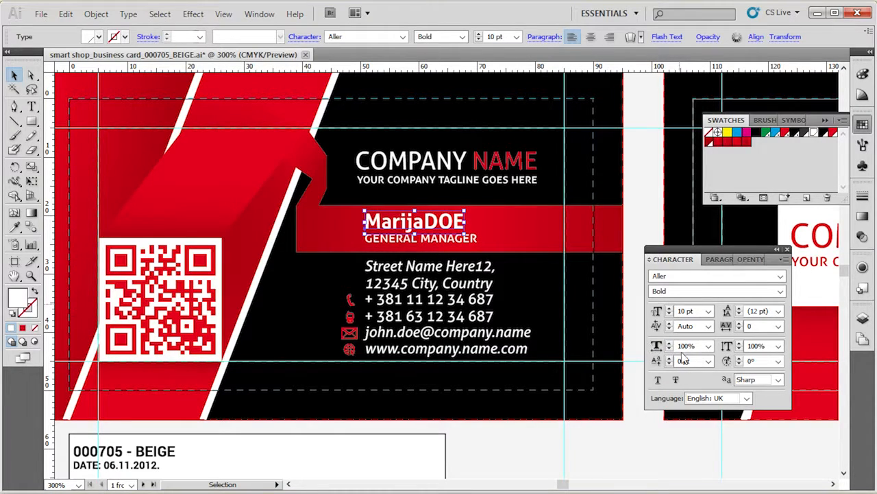
pyautogui.click(818, 13)
pyautogui.click(758, 52)
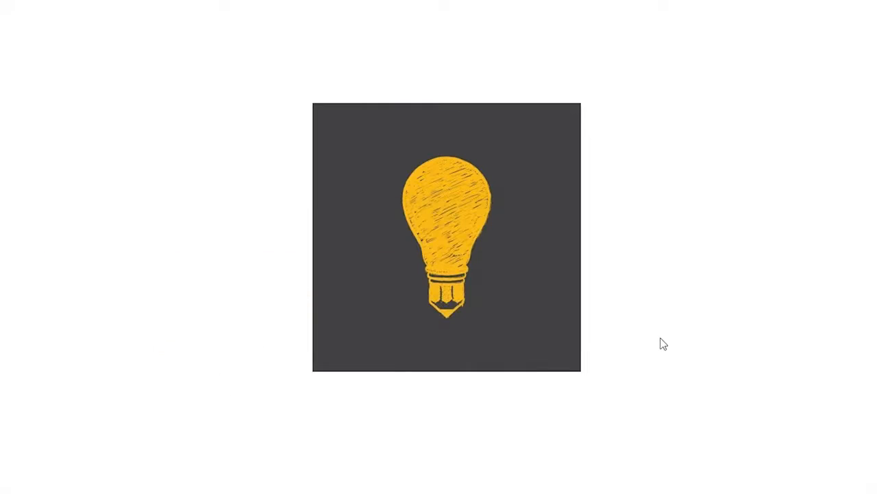